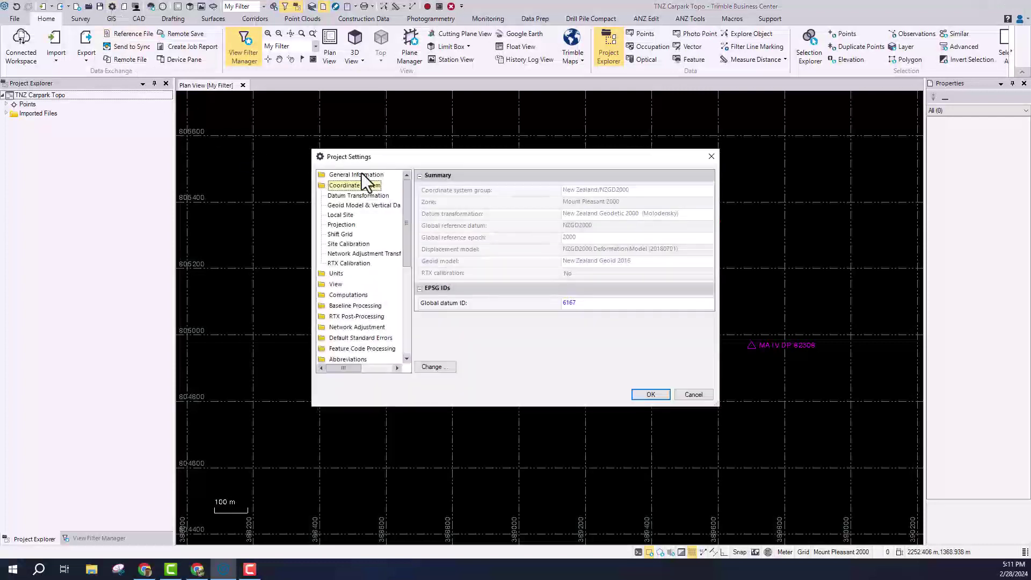
- Accept the project's coordinate system settings and inspect the properties of control point IT I SO 18455
{"action": "left_click", "coordinate": [650, 397]}
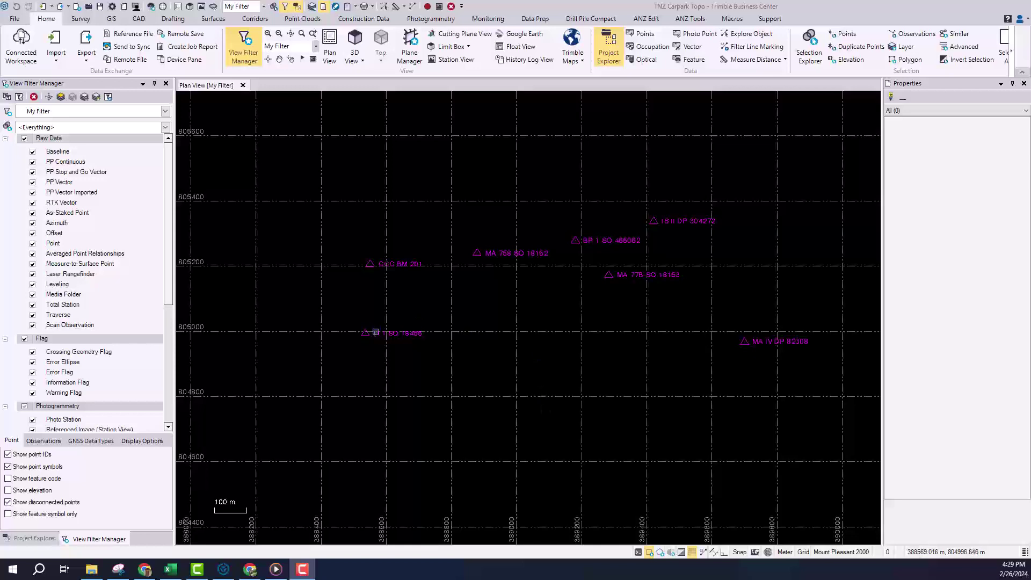
{"action": "left_click", "coordinate": [376, 332]}
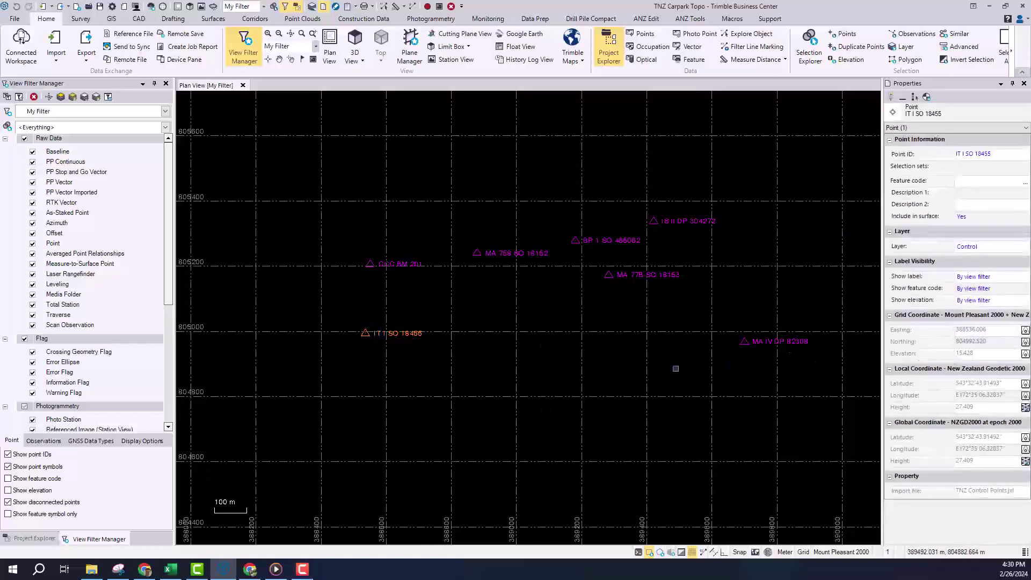
- Deselect the control point and display the satellite background map in the plan view
{"action": "left_click", "coordinate": [538, 375]}
{"action": "left_click", "coordinate": [755, 552]}
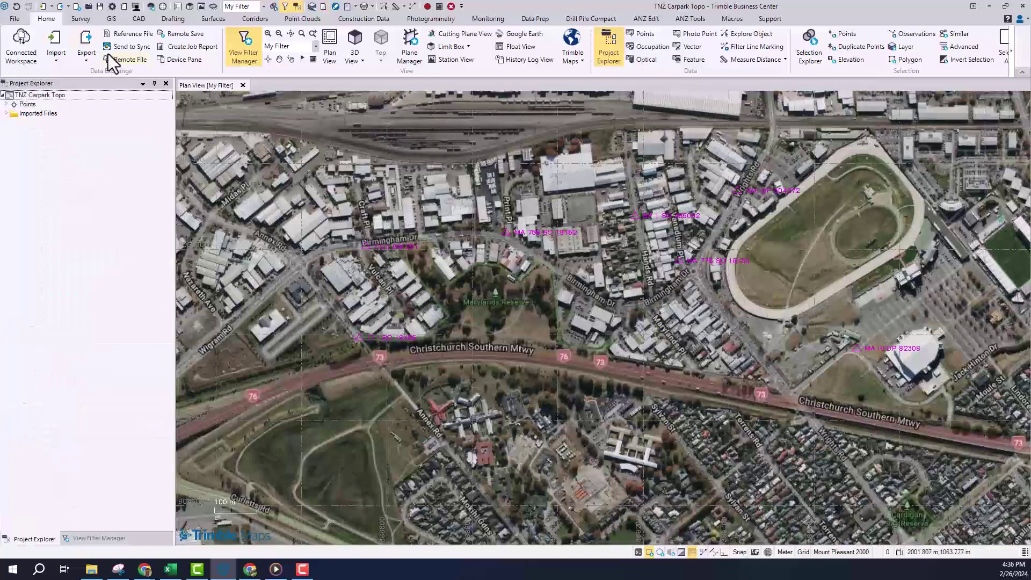
- Set up a construction export with the SiteVision AR exporter and select all the control points as its data
{"action": "left_click", "coordinate": [86, 45]}
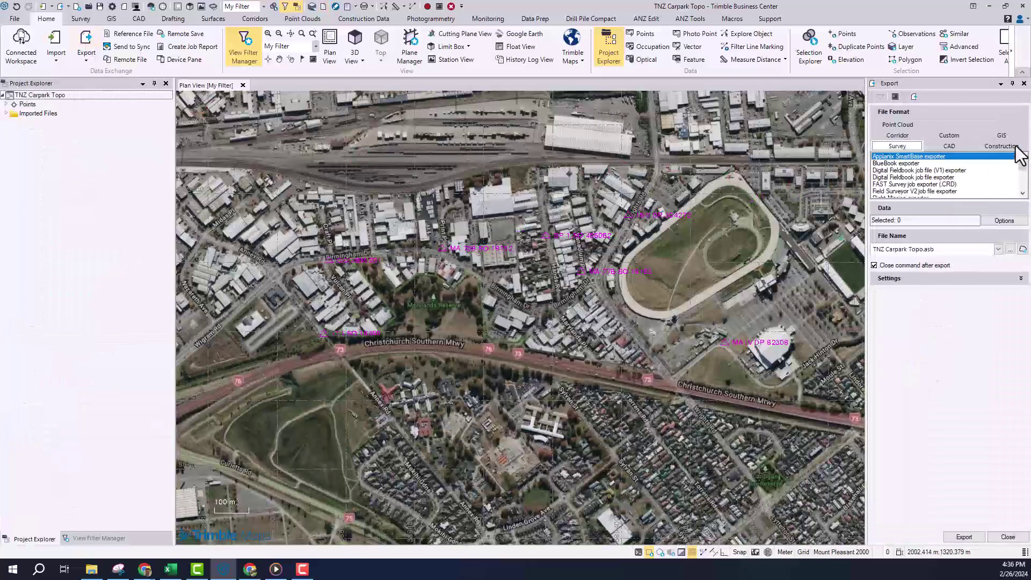
{"action": "left_click", "coordinate": [1005, 147]}
{"action": "scroll", "coordinate": [1025, 188], "scroll_direction": "down", "scroll_amount": 1}
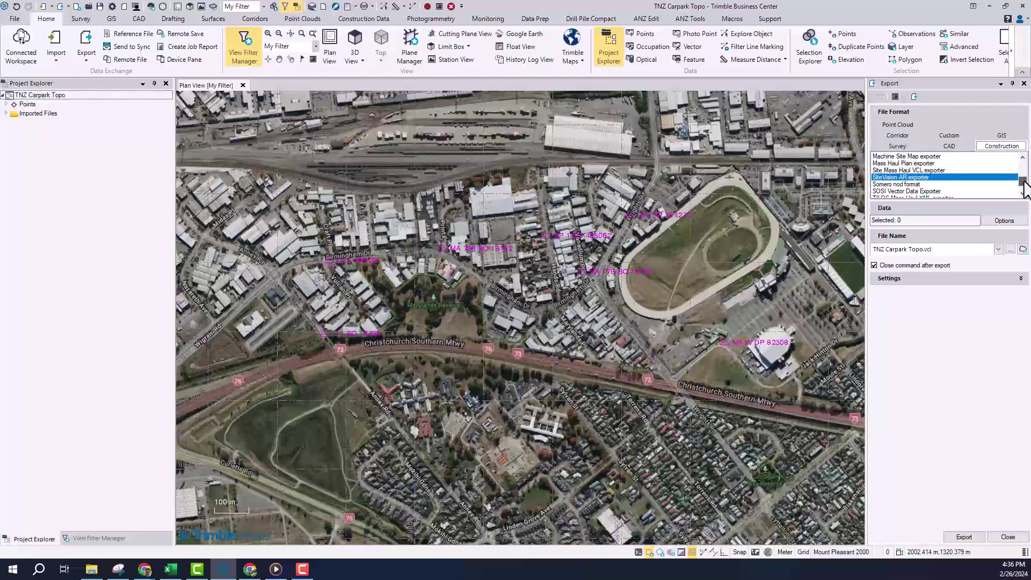
{"action": "left_click", "coordinate": [910, 220]}
{"action": "left_click_drag", "start_coordinate": [828, 447], "coordinate": [829, 446]}
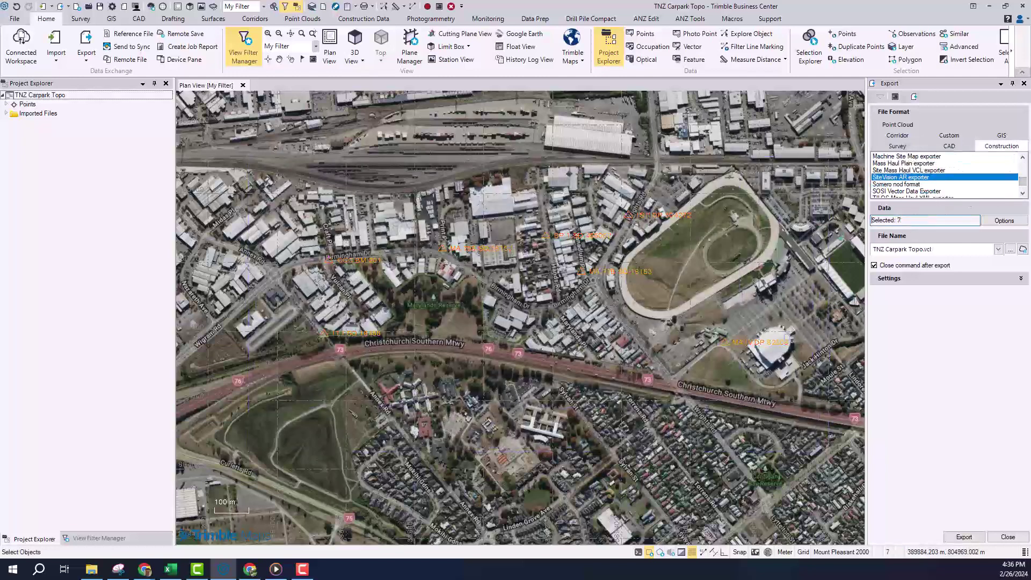
- Export the data as TNZ Control Points to the TNZ Topo folder of the Marylands Reserve Mapping project on Trimble Connect
{"action": "left_click_drag", "start_coordinate": [955, 250], "coordinate": [805, 248]}
{"action": "type", "text": "TN"}
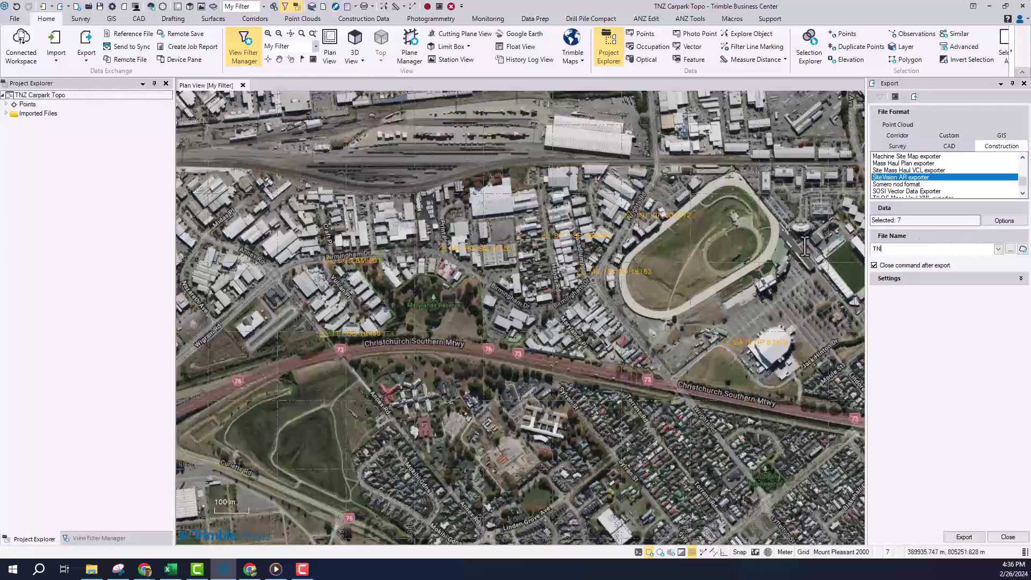
{"action": "type", "text": "Z Control Points"}
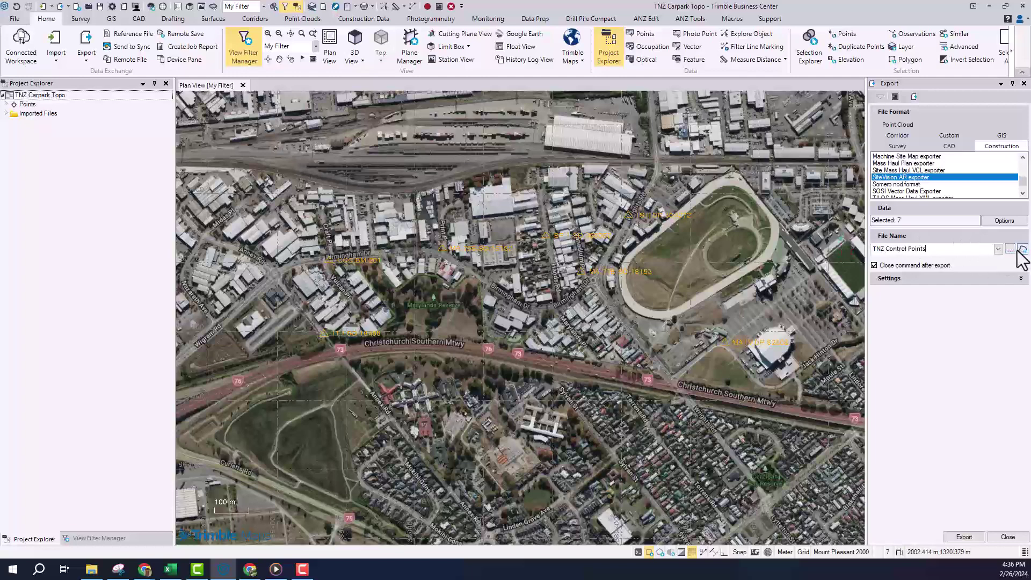
{"action": "left_click", "coordinate": [1022, 249]}
{"action": "double_click", "coordinate": [369, 259]}
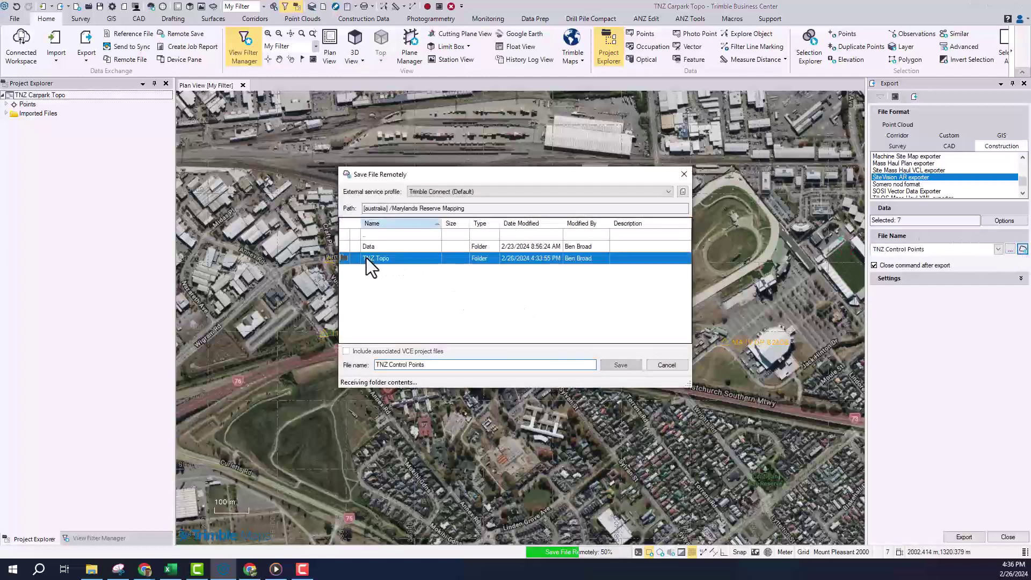
{"action": "left_click", "coordinate": [620, 365]}
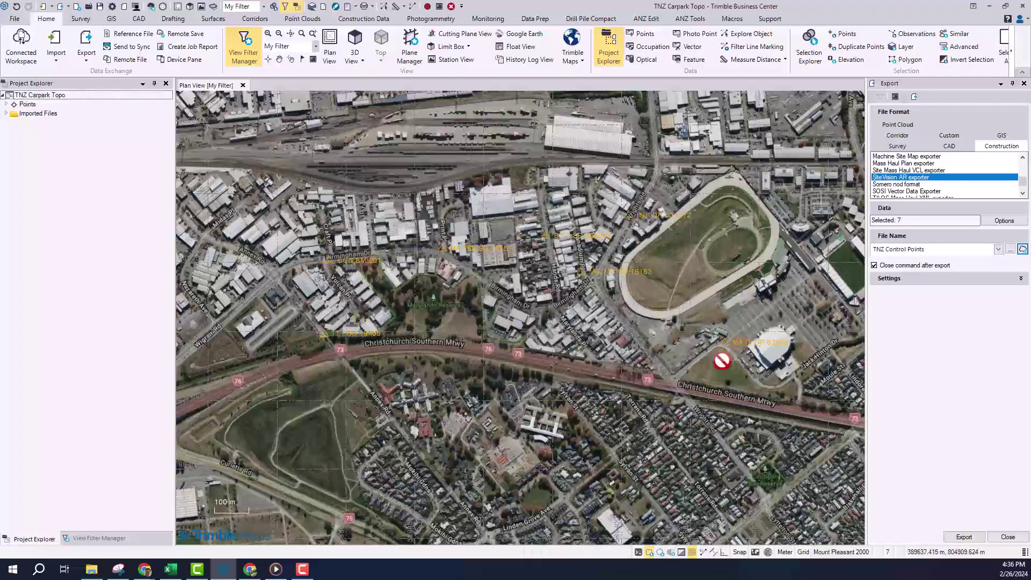
{"action": "left_click", "coordinate": [959, 537]}
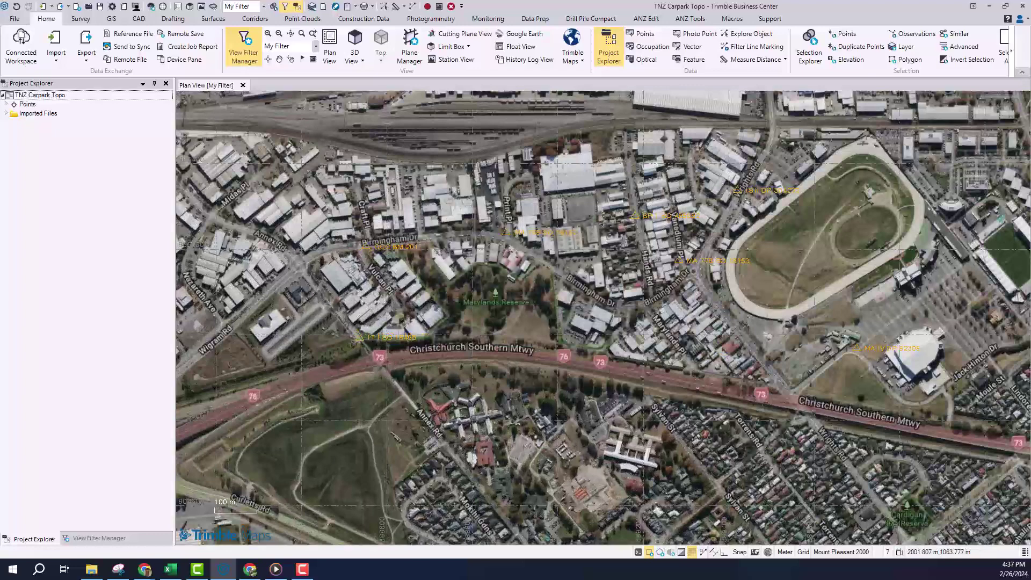
- Switch to Trimble Connect in the browser and open the TNZ Topo folder to check the exported files
{"action": "left_click_drag", "start_coordinate": [0, 5], "coordinate": [239, 0]}
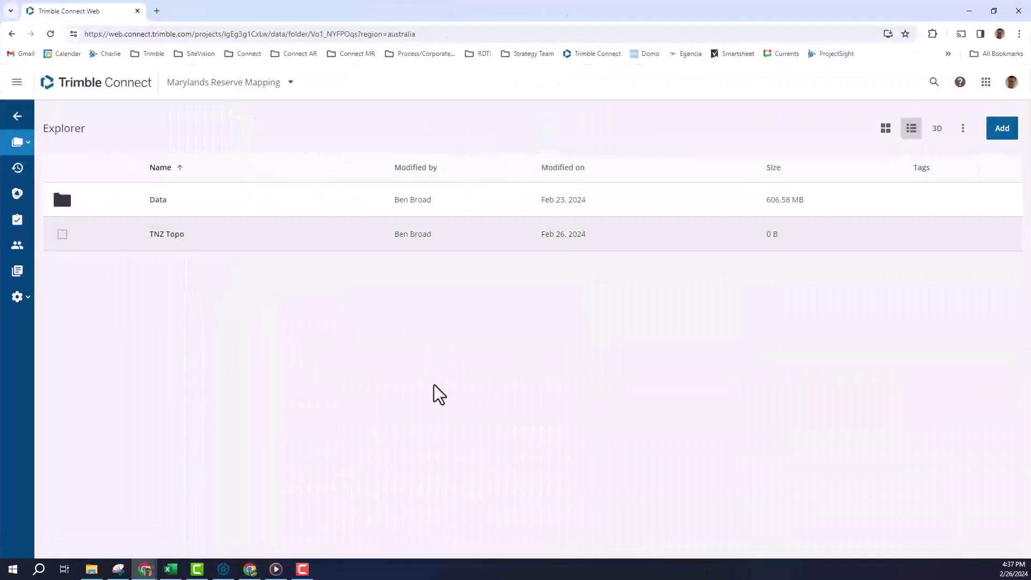
{"action": "left_click", "coordinate": [259, 234]}
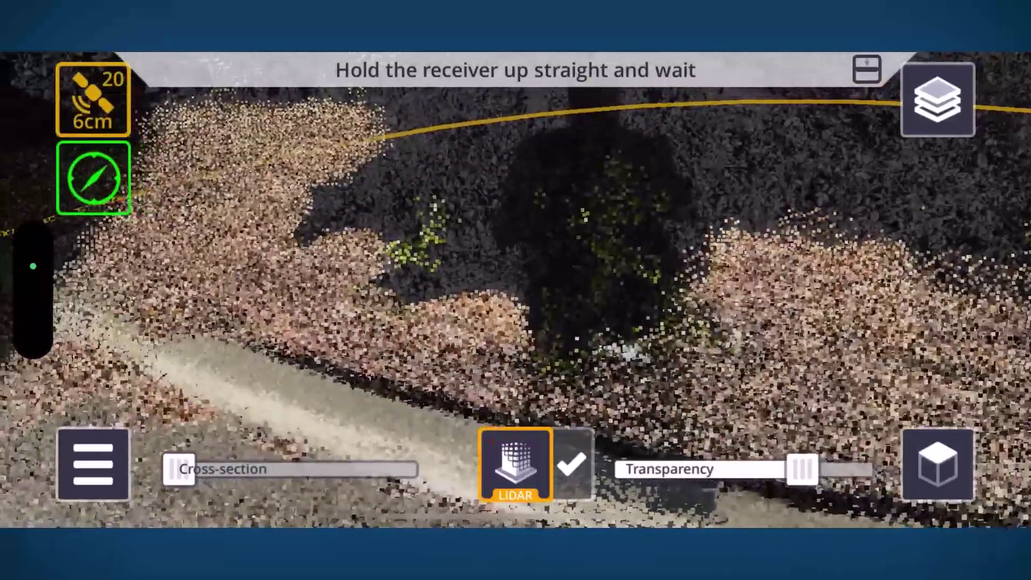
- In the SiteVision mobile app, finish the LiDAR scan and save it under the name TNZ curb topo
{"action": "left_click", "coordinate": [572, 465]}
{"action": "left_click", "coordinate": [569, 279]}
{"action": "key", "text": "BackSpace"}
{"action": "key", "text": "BackSpace"}
{"action": "key", "text": "BackSpace"}
{"action": "key", "text": "BackSpace"}
{"action": "key", "text": "BackSpace"}
{"action": "key", "text": "BackSpace"}
{"action": "key", "text": "BackSpace"}
{"action": "key", "text": "BackSpace"}
{"action": "key", "text": "BackSpace"}
{"action": "key", "text": "BackSpace"}
{"action": "key", "text": "BackSpace"}
{"action": "key", "text": "BackSpace"}
{"action": "key", "text": "BackSpace"}
{"action": "key", "text": "BackSpace"}
{"action": "key", "text": "BackSpace"}
{"action": "key", "text": "BackSpace"}
{"action": "key", "text": "BackSpace"}
{"action": "key", "text": "BackSpace"}
{"action": "key", "text": "BackSpace"}
{"action": "key", "text": "BackSpace"}
{"action": "key", "text": "BackSpace"}
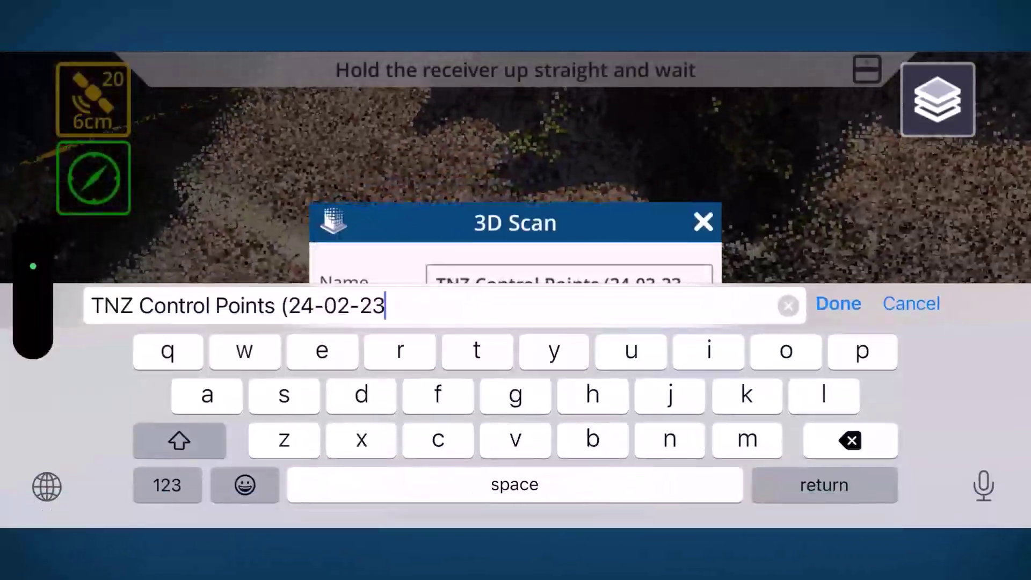
{"action": "type", "text": "curb topo"}
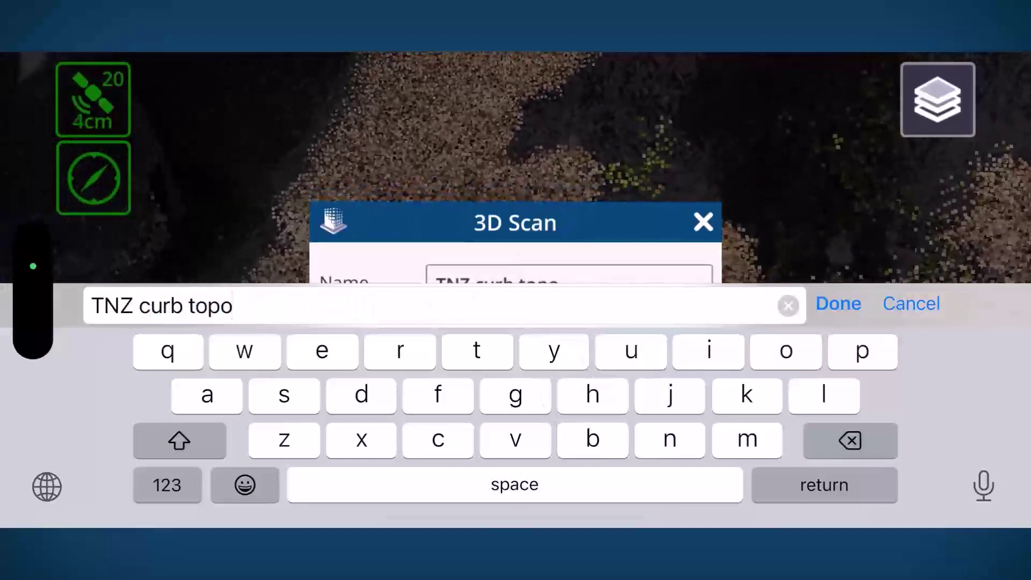
{"action": "left_click", "coordinate": [838, 304]}
{"action": "left_click", "coordinate": [652, 338]}
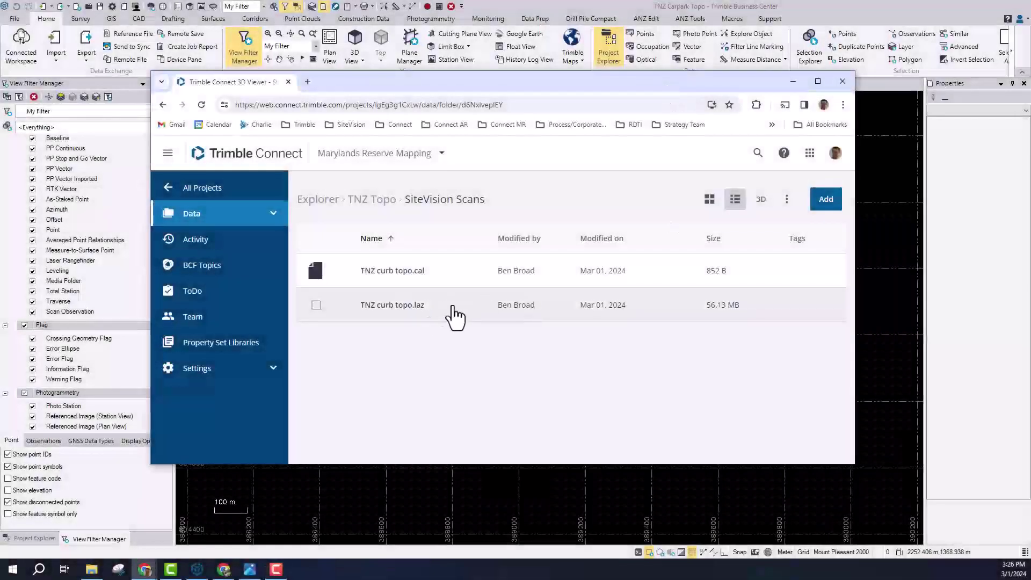
- View the details of TNZ curb topo.laz in the SiteVision Scans folder on Trimble Connect and return to Trimble Business Center
{"action": "left_click", "coordinate": [457, 317]}
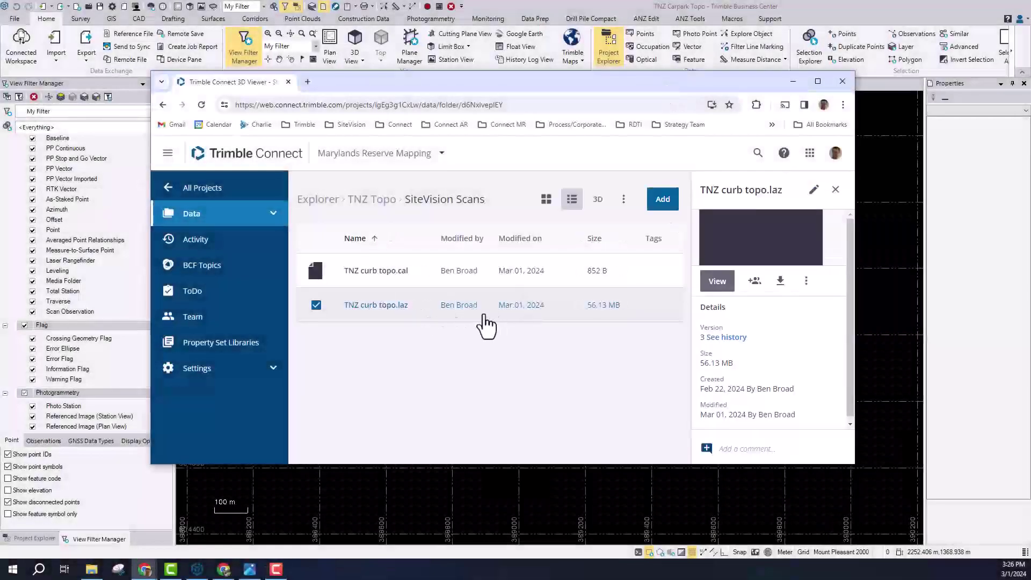
{"action": "left_click", "coordinate": [316, 305]}
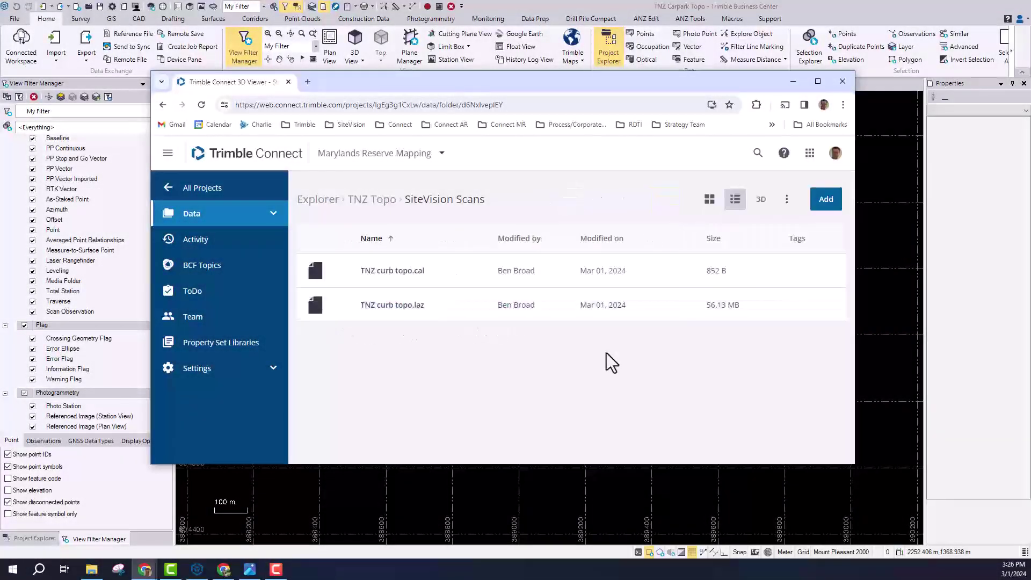
{"action": "left_click", "coordinate": [904, 322]}
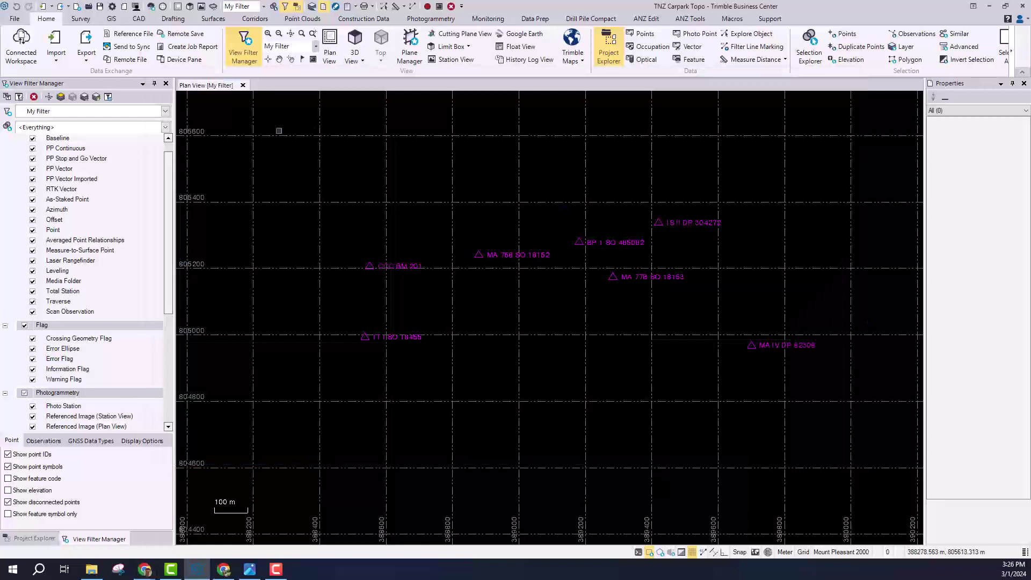
- Import TNZ curb topo.laz from the remote TNZ Topo/SiteVision Scans folder as a georeferenced, grid-scaled point cloud
{"action": "left_click", "coordinate": [124, 58]}
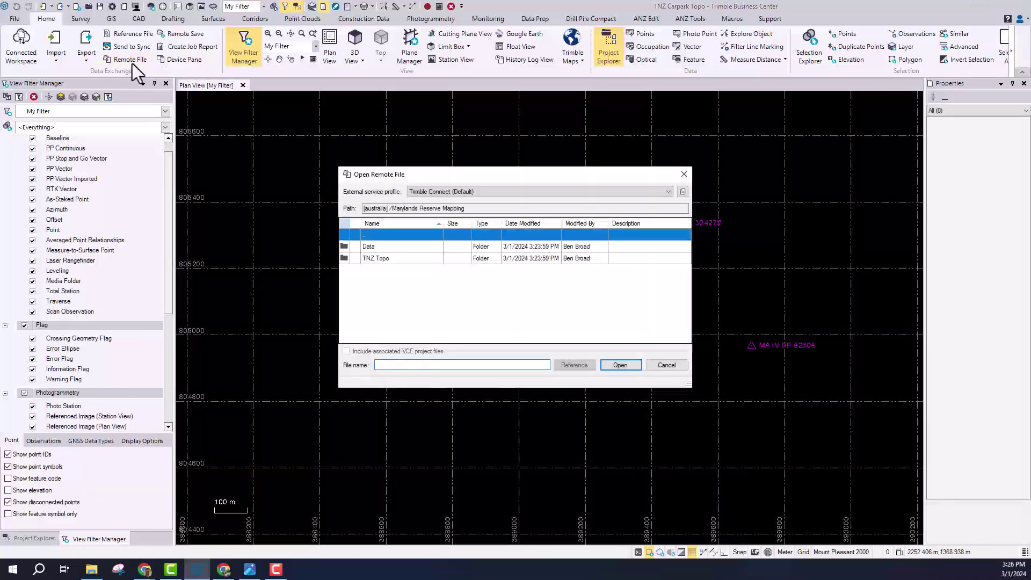
{"action": "double_click", "coordinate": [407, 260]}
{"action": "double_click", "coordinate": [407, 247]}
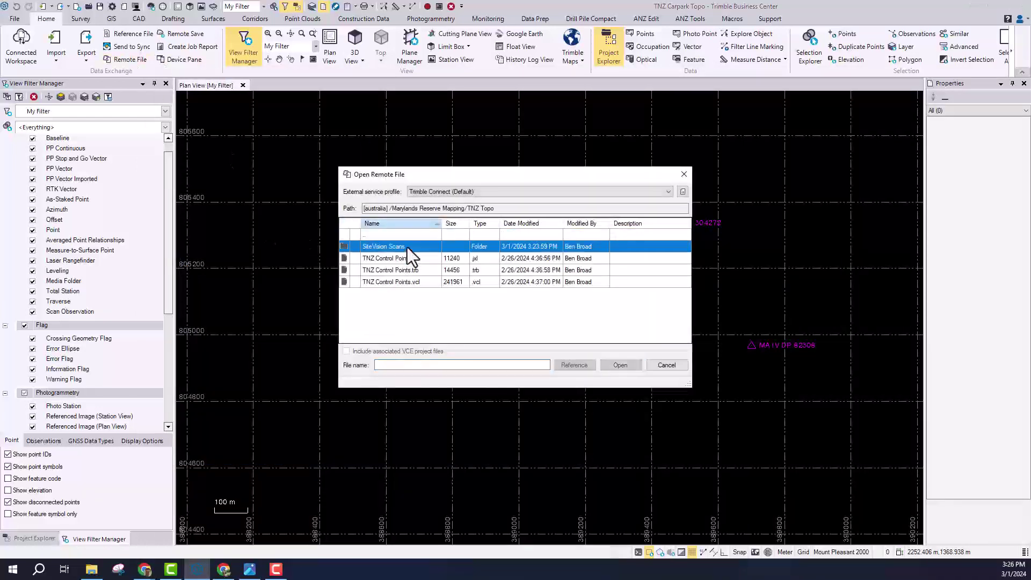
{"action": "left_click", "coordinate": [420, 259]}
{"action": "left_click", "coordinate": [620, 364]}
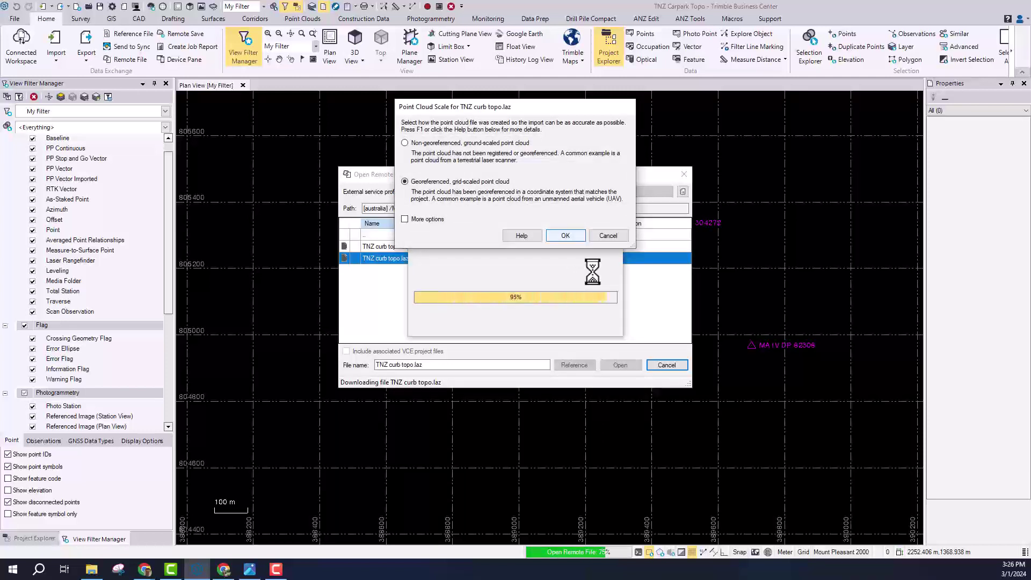
{"action": "key", "text": "Return"}
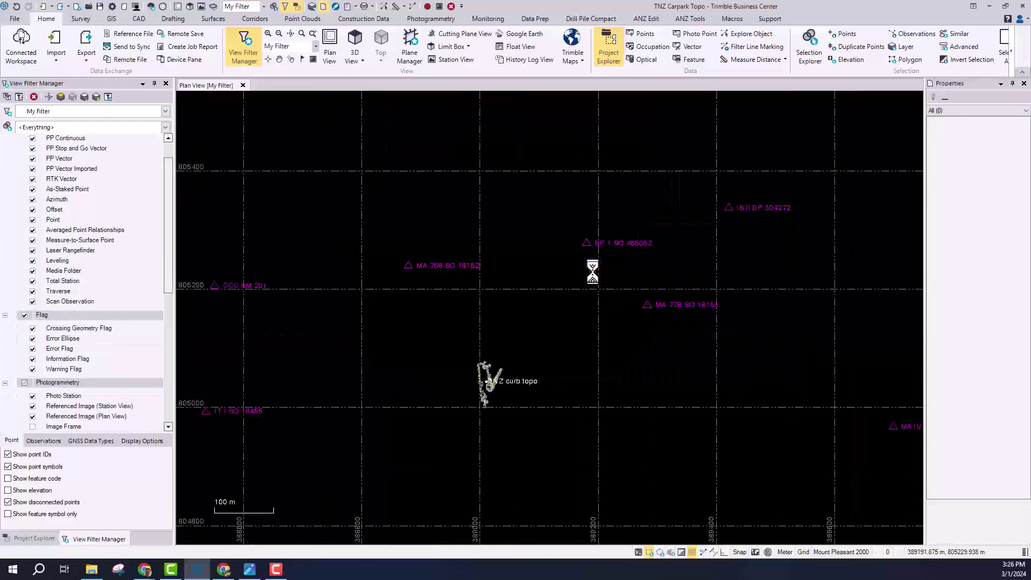
- Examine the imported TNZ curb topo point cloud in plan view, following the curb lines and parking bays along the scan
{"action": "middle_click_drag", "start_coordinate": [501, 387], "coordinate": [601, 323]}
{"action": "scroll", "coordinate": [610, 365], "scroll_direction": "up", "scroll_amount": 5}
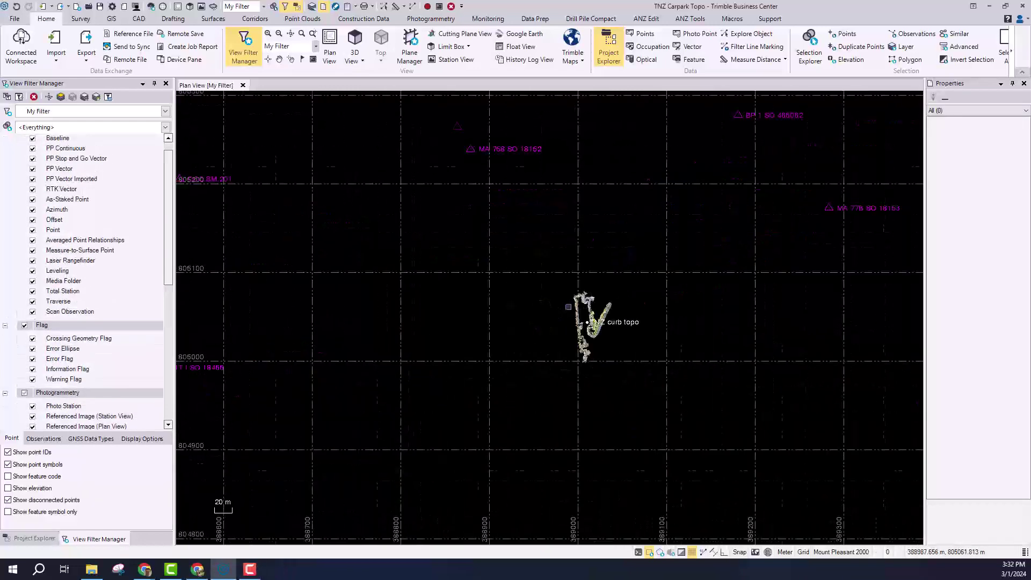
{"action": "scroll", "coordinate": [597, 335], "scroll_direction": "up", "scroll_amount": 5}
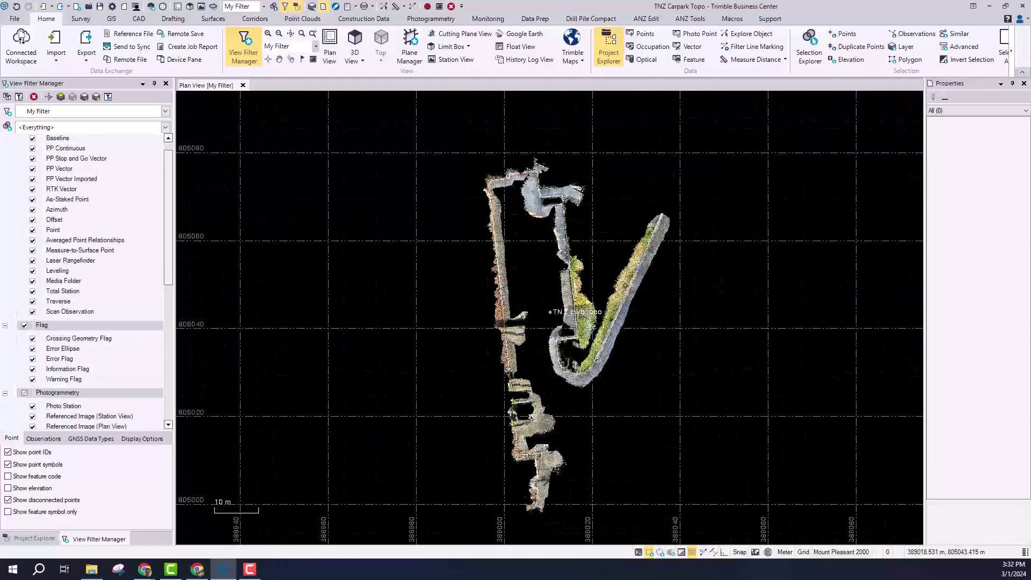
{"action": "middle_click_drag", "start_coordinate": [710, 196], "coordinate": [589, 326]}
{"action": "scroll", "coordinate": [591, 269], "scroll_direction": "up", "scroll_amount": 5}
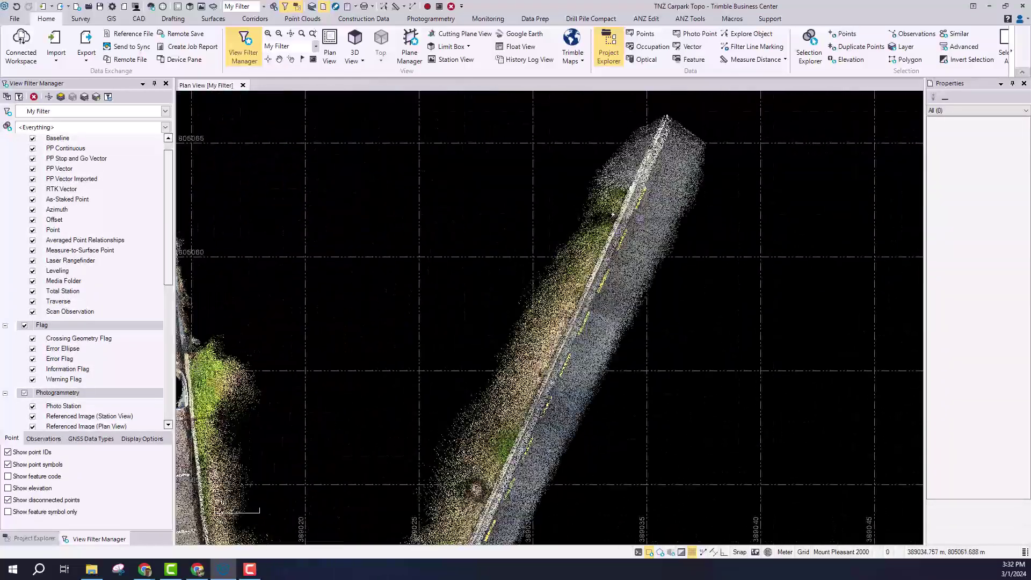
{"action": "middle_click_drag", "start_coordinate": [562, 426], "coordinate": [714, 175]}
{"action": "scroll", "coordinate": [671, 215], "scroll_direction": "down", "scroll_amount": 1}
{"action": "middle_click_drag", "start_coordinate": [601, 392], "coordinate": [682, 224]}
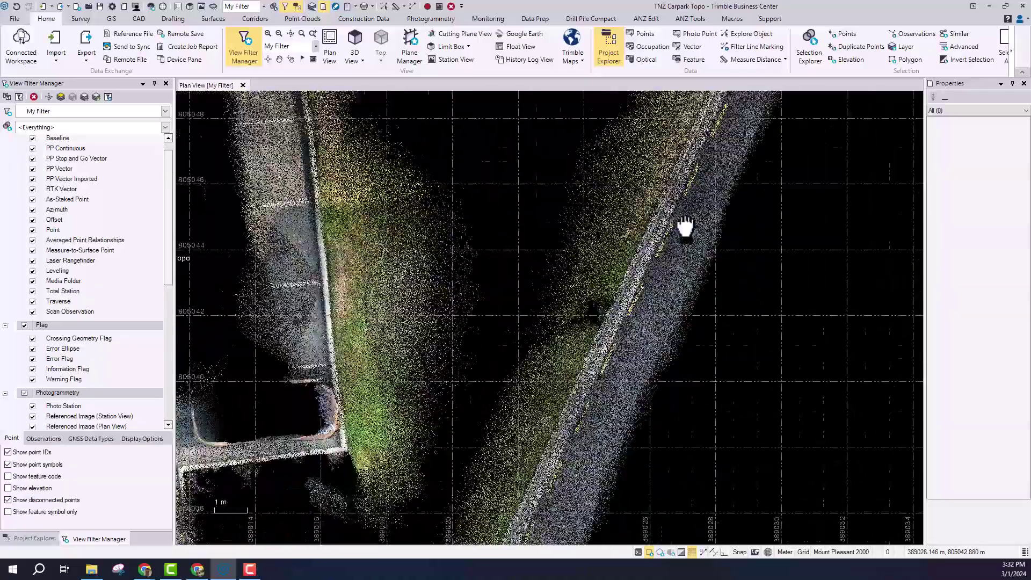
{"action": "scroll", "coordinate": [682, 222], "scroll_direction": "down", "scroll_amount": 1}
{"action": "scroll", "coordinate": [636, 372], "scroll_direction": "down", "scroll_amount": 1}
{"action": "middle_click_drag", "start_coordinate": [507, 409], "coordinate": [663, 284]}
{"action": "middle_click_drag", "start_coordinate": [544, 301], "coordinate": [609, 232]}
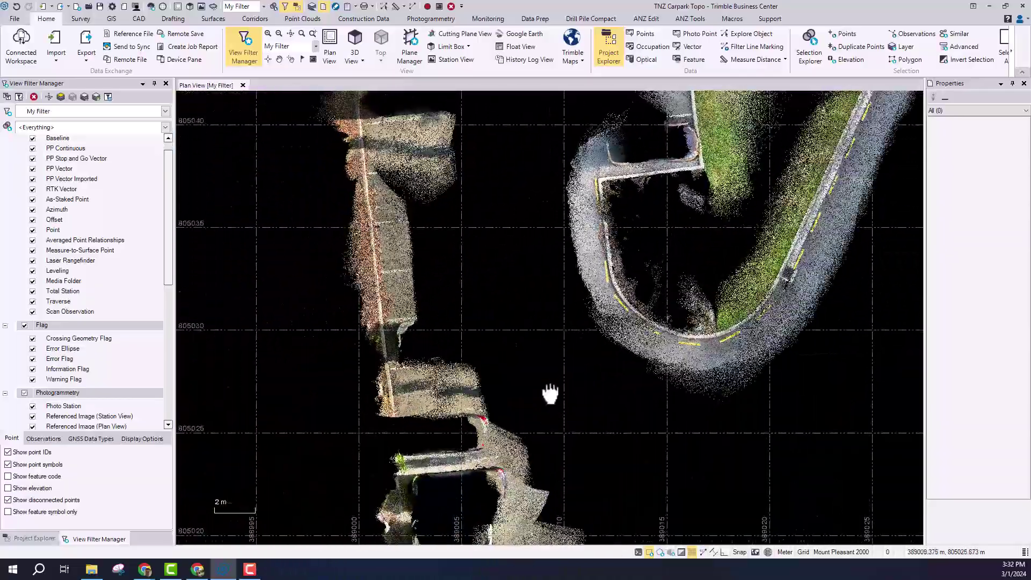
{"action": "middle_click_drag", "start_coordinate": [550, 391], "coordinate": [559, 214]}
{"action": "middle_click_drag", "start_coordinate": [587, 483], "coordinate": [543, 514]}
{"action": "scroll", "coordinate": [522, 394], "scroll_direction": "down", "scroll_amount": 4}
{"action": "middle_click_drag", "start_coordinate": [580, 383], "coordinate": [605, 292]}
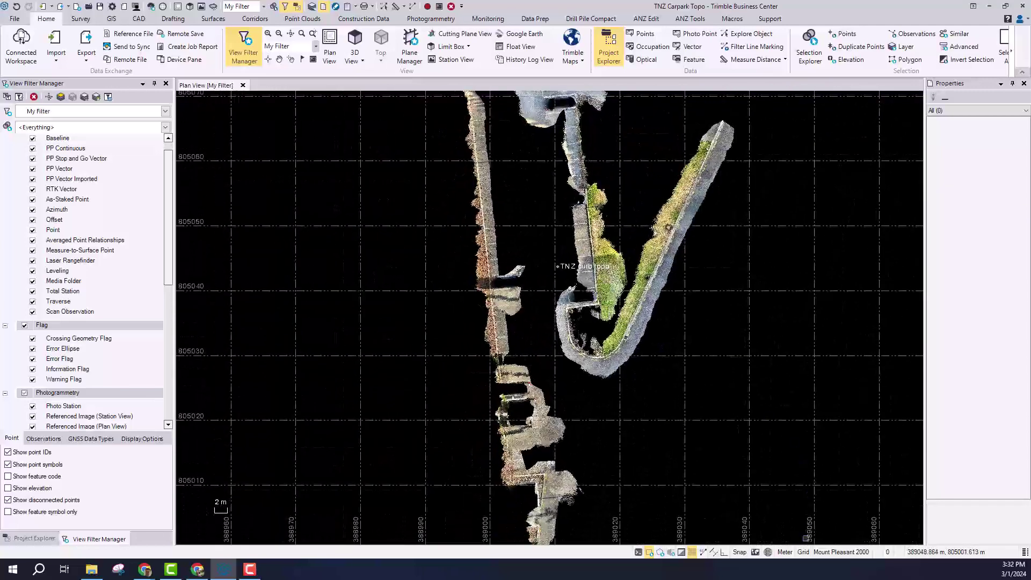
- Display the satellite background map behind the point cloud and compare the scanned curbs with the car park imagery
{"action": "left_click", "coordinate": [756, 552]}
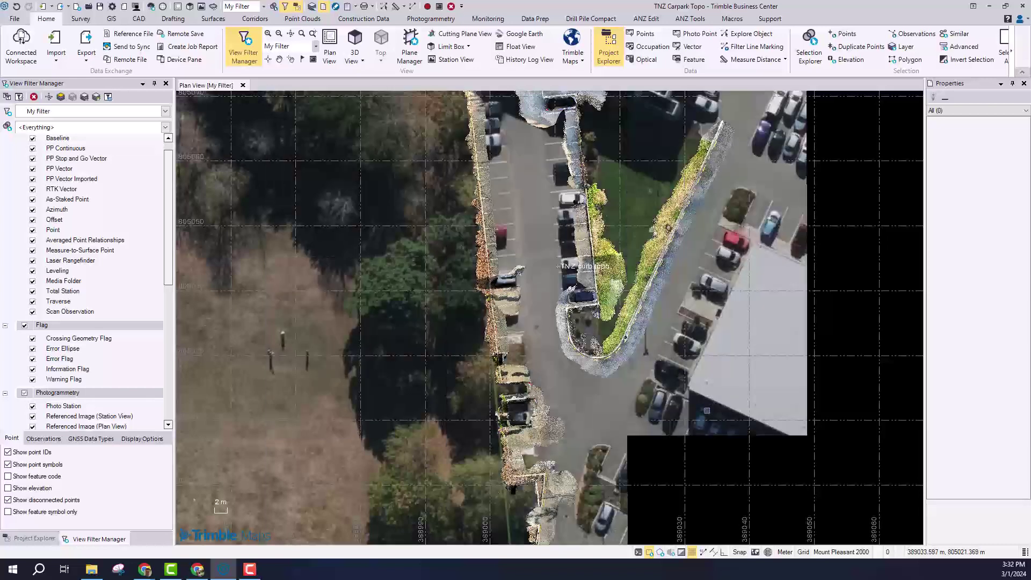
{"action": "middle_click_drag", "start_coordinate": [675, 420], "coordinate": [671, 282]}
{"action": "scroll", "coordinate": [535, 357], "scroll_direction": "up", "scroll_amount": 3}
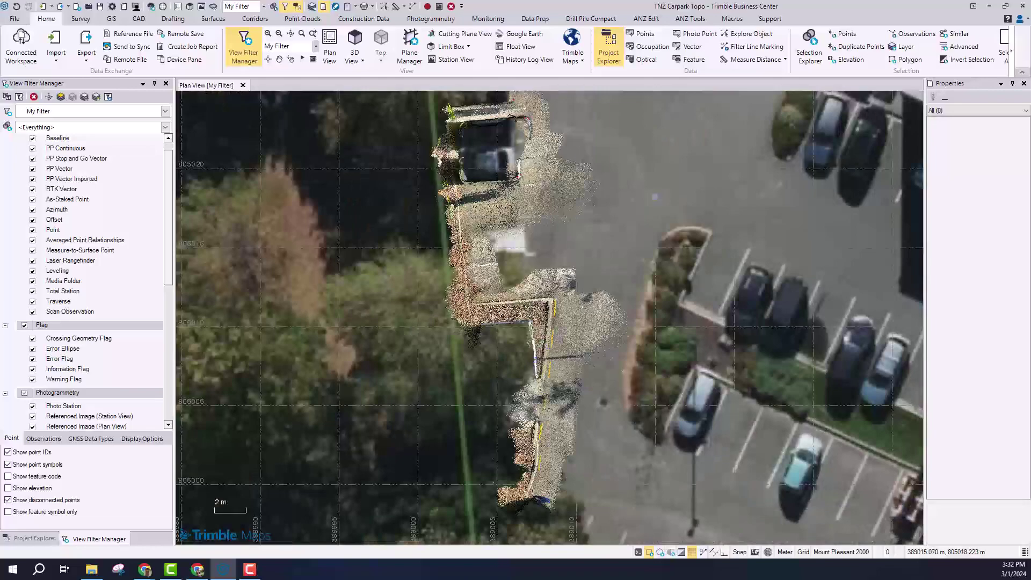
{"action": "middle_click_drag", "start_coordinate": [654, 106], "coordinate": [651, 276]}
{"action": "middle_click_drag", "start_coordinate": [584, 149], "coordinate": [577, 285]}
{"action": "middle_click_drag", "start_coordinate": [567, 229], "coordinate": [566, 252]}
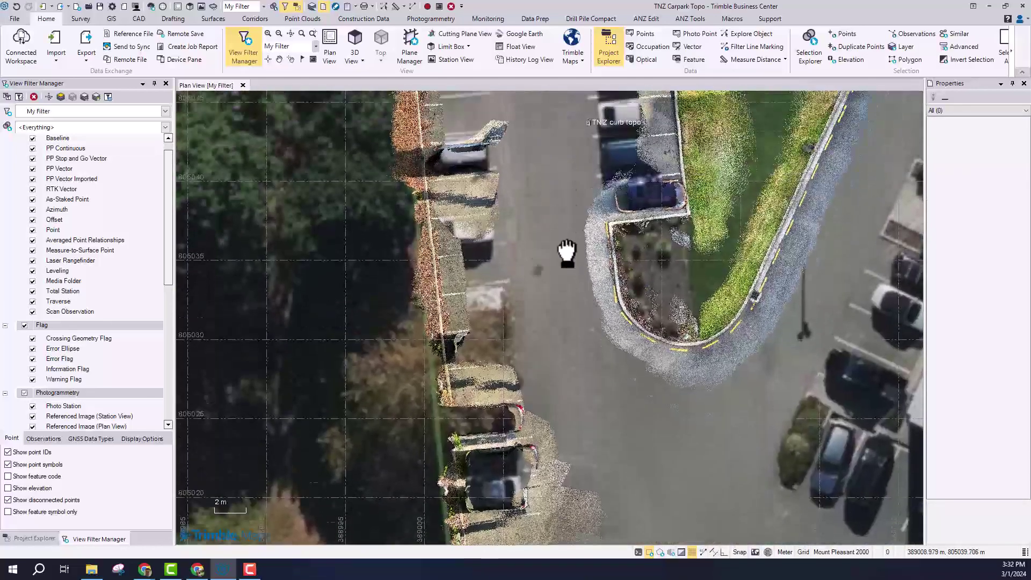
{"action": "middle_click_drag", "start_coordinate": [566, 253], "coordinate": [563, 300]}
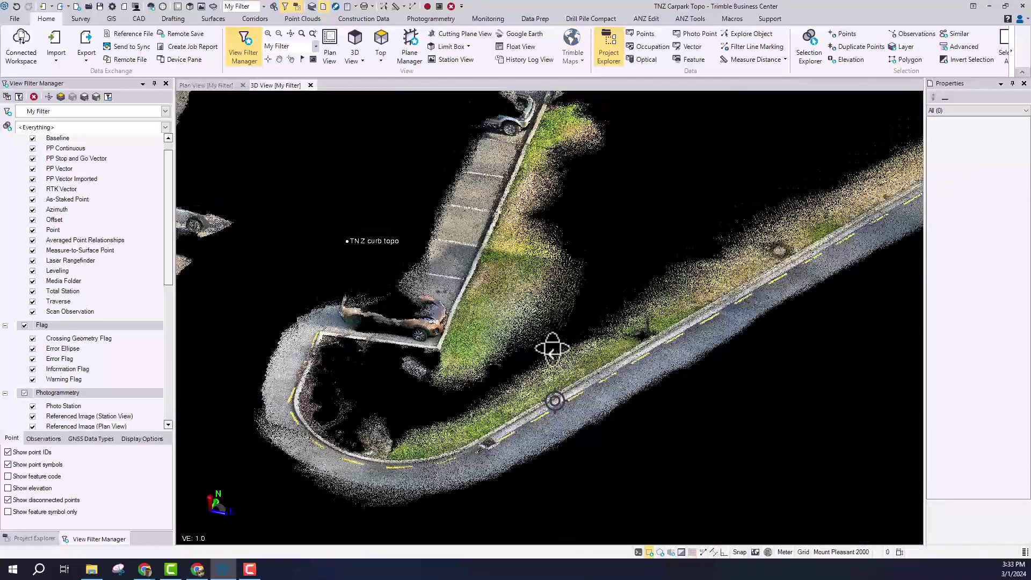
- Examine the curb, road edge and grass verge of the point cloud up close in the 3D view
{"action": "middle_click_drag", "start_coordinate": [553, 347], "coordinate": [588, 325]}
{"action": "scroll", "coordinate": [664, 337], "scroll_direction": "up", "scroll_amount": 4}
{"action": "scroll", "coordinate": [563, 329], "scroll_direction": "up", "scroll_amount": 3}
{"action": "middle_click_drag", "start_coordinate": [549, 361], "coordinate": [625, 334]}
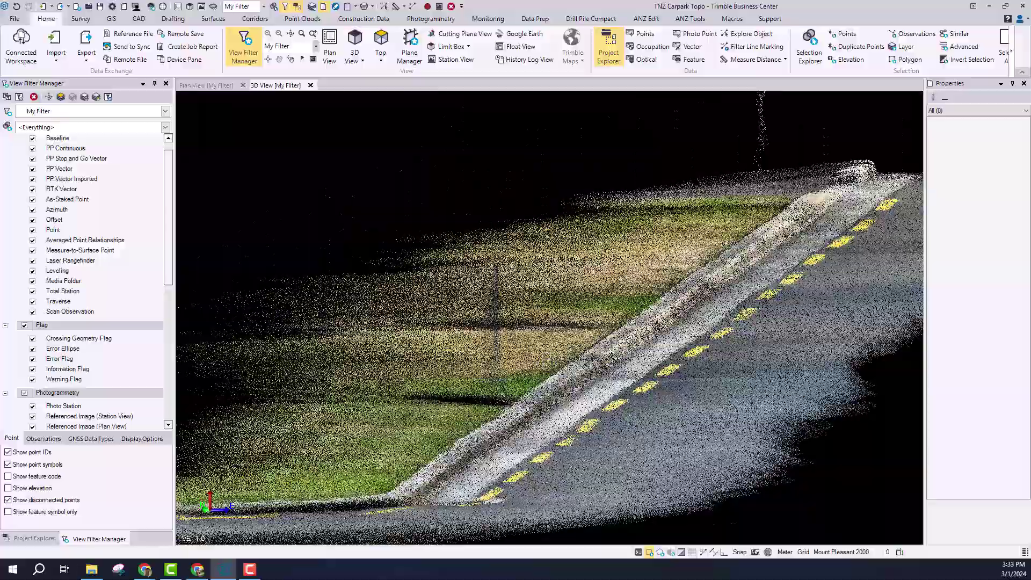
{"action": "scroll", "coordinate": [559, 369], "scroll_direction": "up", "scroll_amount": 5}
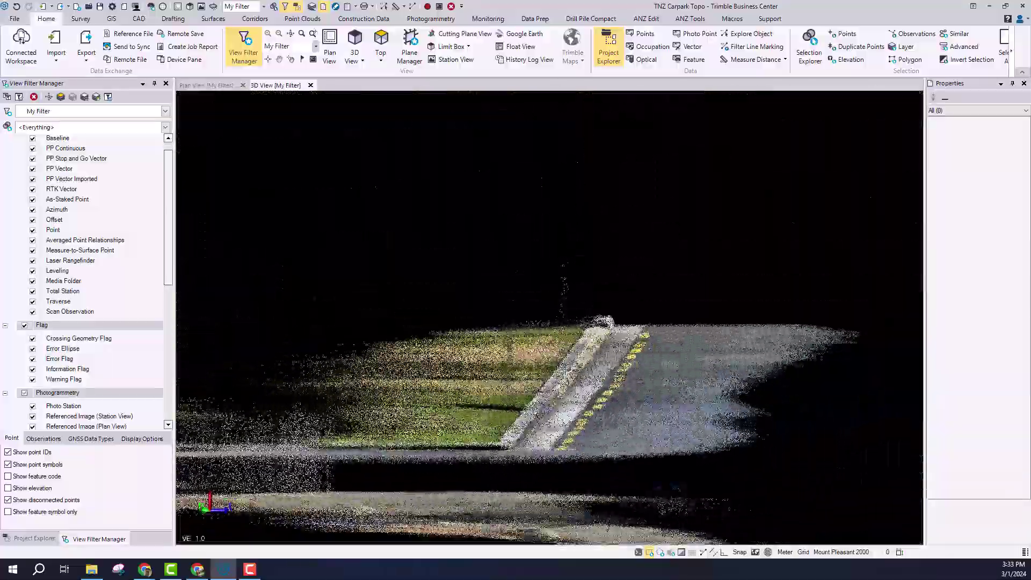
- Start a Curb and Gutter line feature extraction and define its cutting plane across the curb from the grass verge to the road
{"action": "right_click_drag", "start_coordinate": [558, 387], "coordinate": [513, 163]}
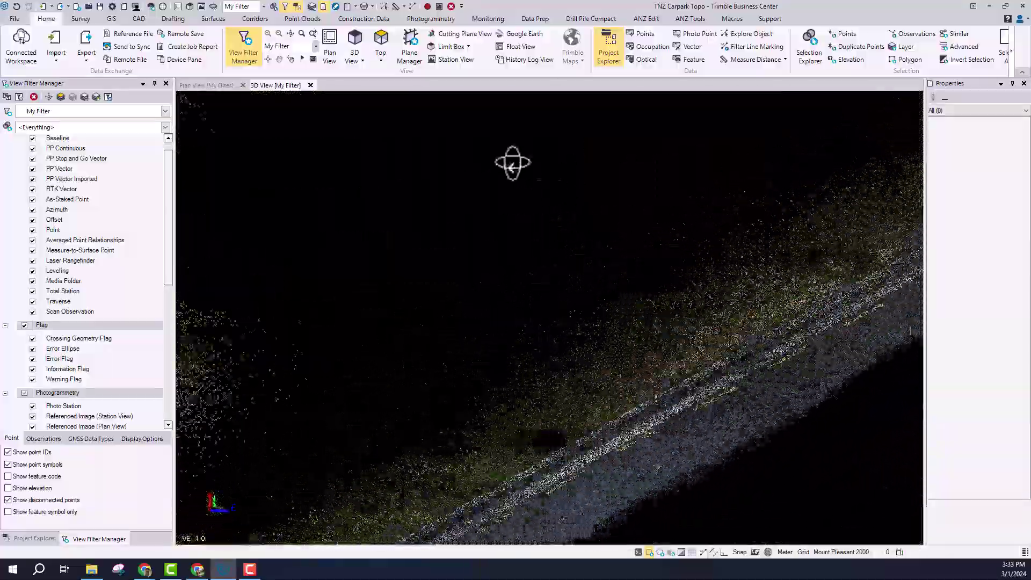
{"action": "left_click", "coordinate": [302, 18]}
{"action": "left_click", "coordinate": [430, 46]}
{"action": "left_click", "coordinate": [913, 139]}
{"action": "left_click", "coordinate": [907, 148]}
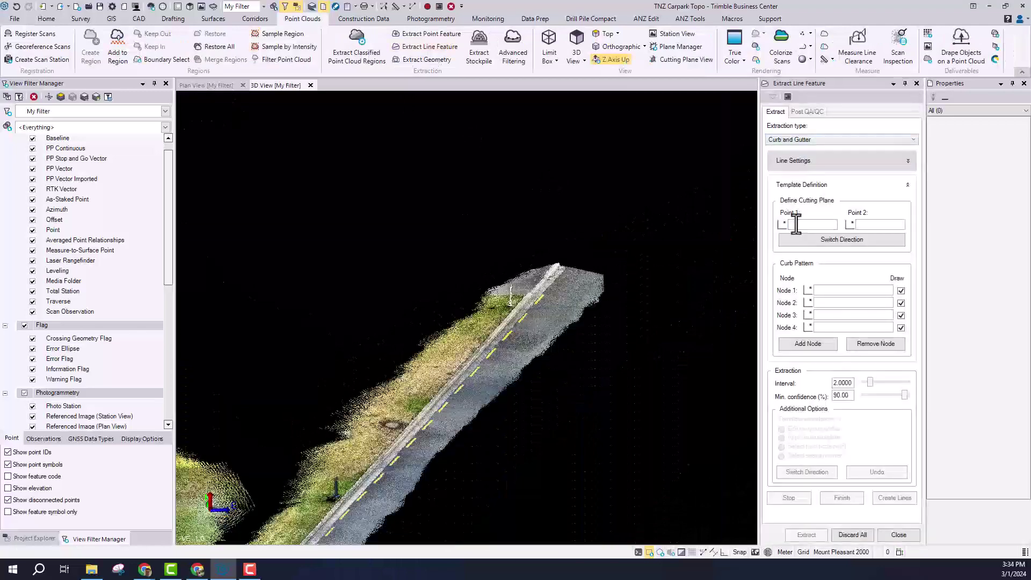
{"action": "left_click", "coordinate": [796, 224]}
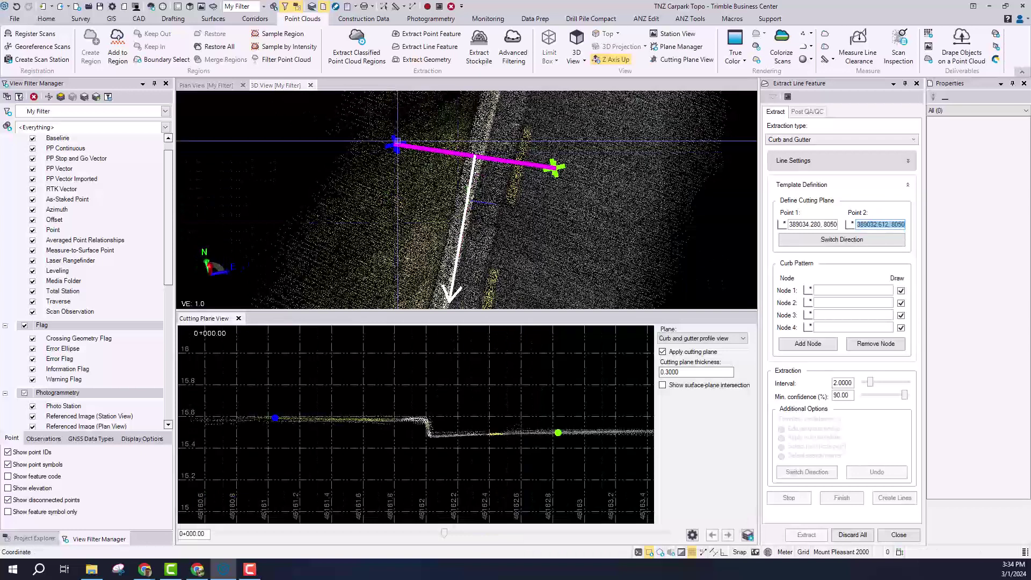
{"action": "left_click", "coordinate": [396, 142]}
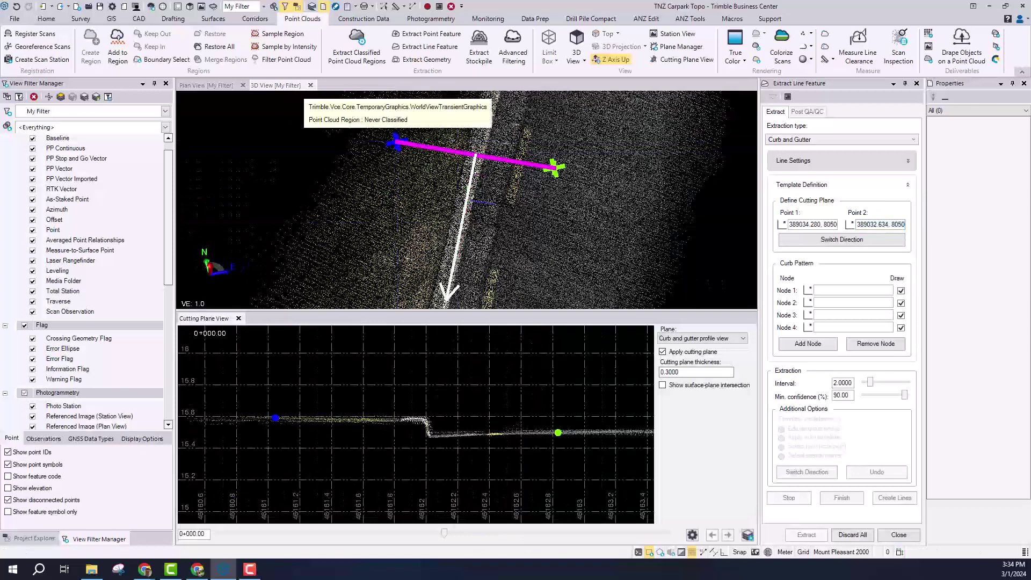
{"action": "left_click", "coordinate": [401, 135]}
- Define the four-node curb pattern on the cross-section, from curb top through gutter invert to gutter edge, and extract along the straight curb
{"action": "scroll", "coordinate": [420, 428], "scroll_direction": "up", "scroll_amount": 7}
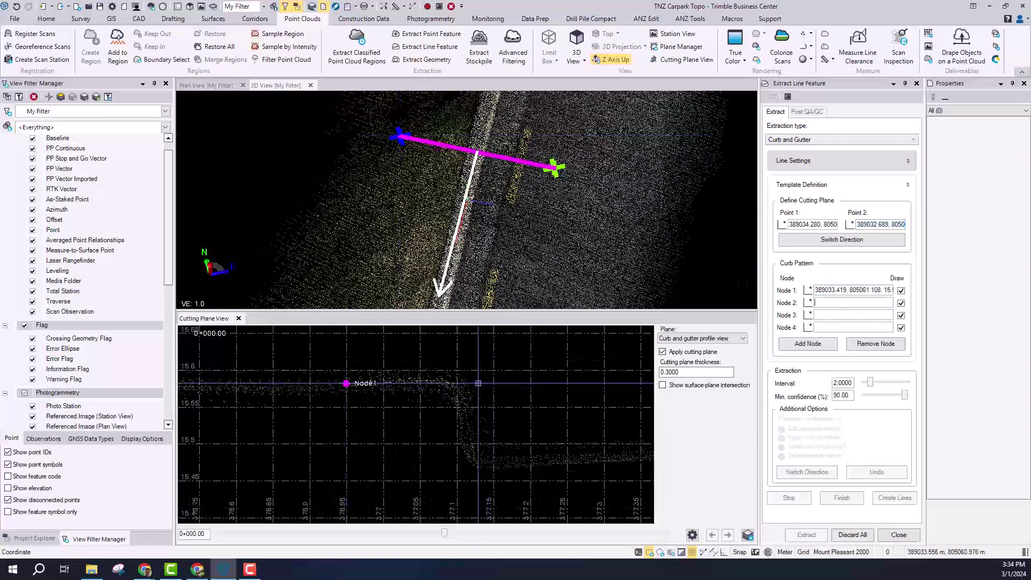
{"action": "left_click", "coordinate": [467, 457]}
{"action": "middle_click_drag", "start_coordinate": [549, 455], "coordinate": [409, 443]}
{"action": "middle_click_drag", "start_coordinate": [566, 428], "coordinate": [563, 419]}
{"action": "left_click", "coordinate": [563, 427]}
{"action": "middle_click_drag", "start_coordinate": [476, 429], "coordinate": [551, 439]}
{"action": "scroll", "coordinate": [502, 213], "scroll_direction": "down", "scroll_amount": 6}
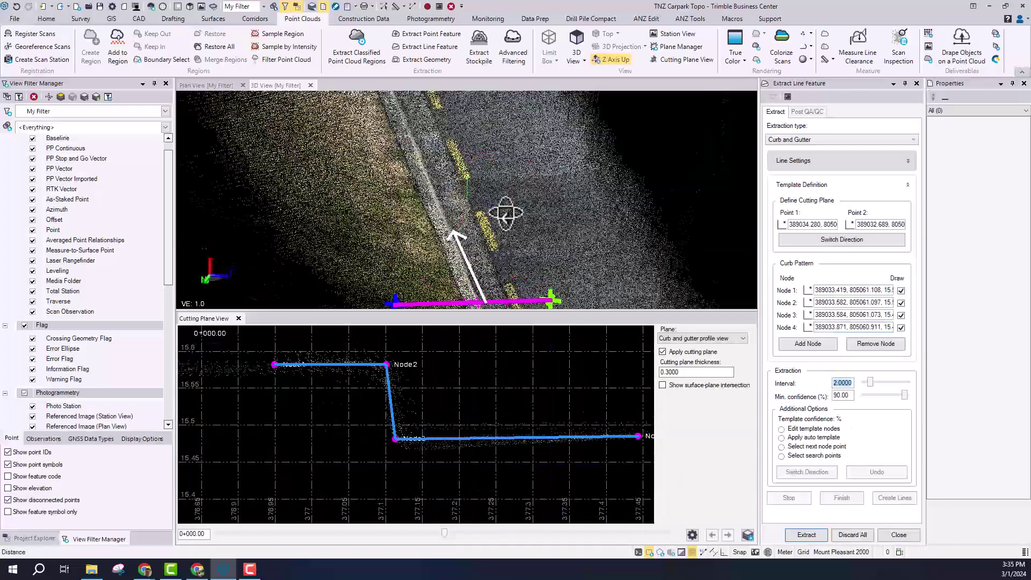
{"action": "left_click", "coordinate": [811, 539]}
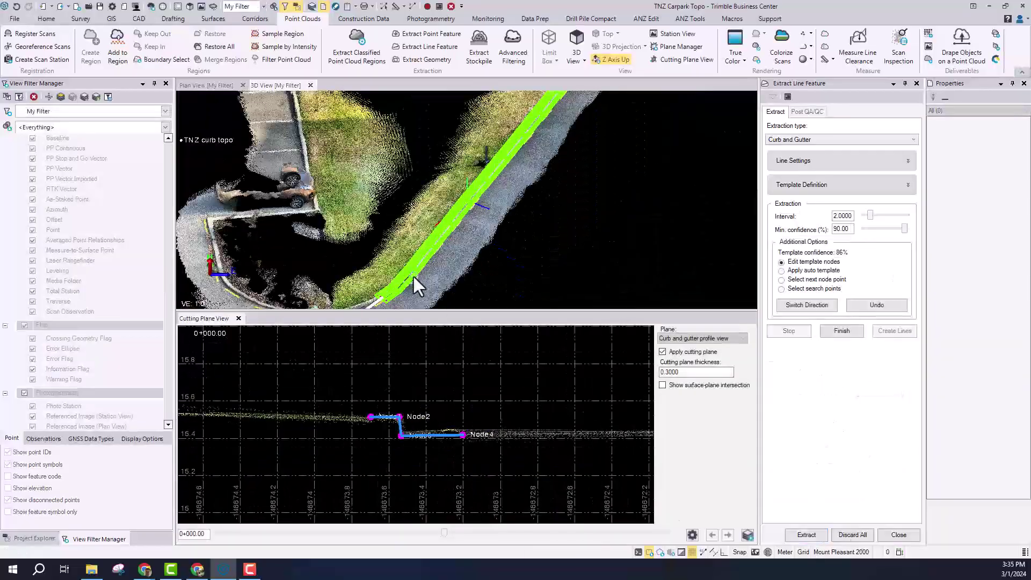
- Continue the extraction around the curved curb with picked search points, and finish it at the corner beside the parking bays
{"action": "left_click", "coordinate": [782, 289]}
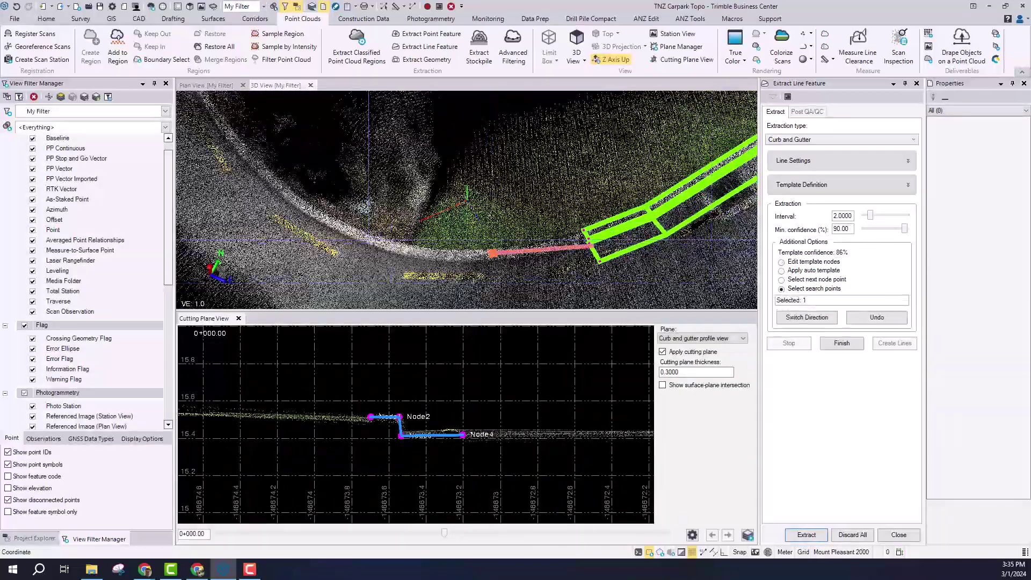
{"action": "left_click", "coordinate": [427, 254]}
{"action": "left_click", "coordinate": [365, 235]}
{"action": "left_click", "coordinate": [284, 186]}
{"action": "right_click_drag", "start_coordinate": [284, 185], "coordinate": [509, 234]}
{"action": "left_click", "coordinate": [459, 247]}
{"action": "left_click", "coordinate": [385, 218]}
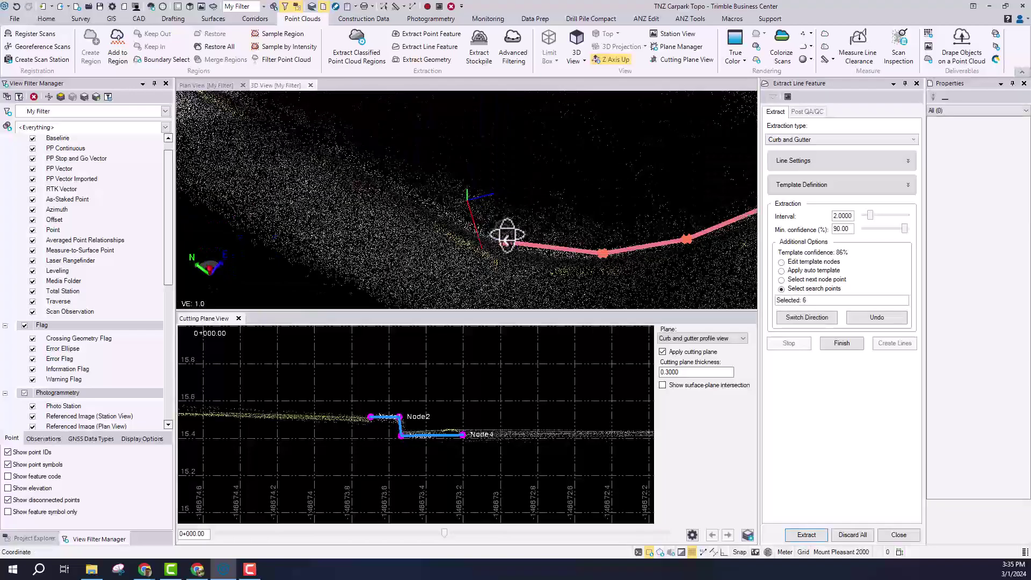
{"action": "left_click", "coordinate": [842, 343]}
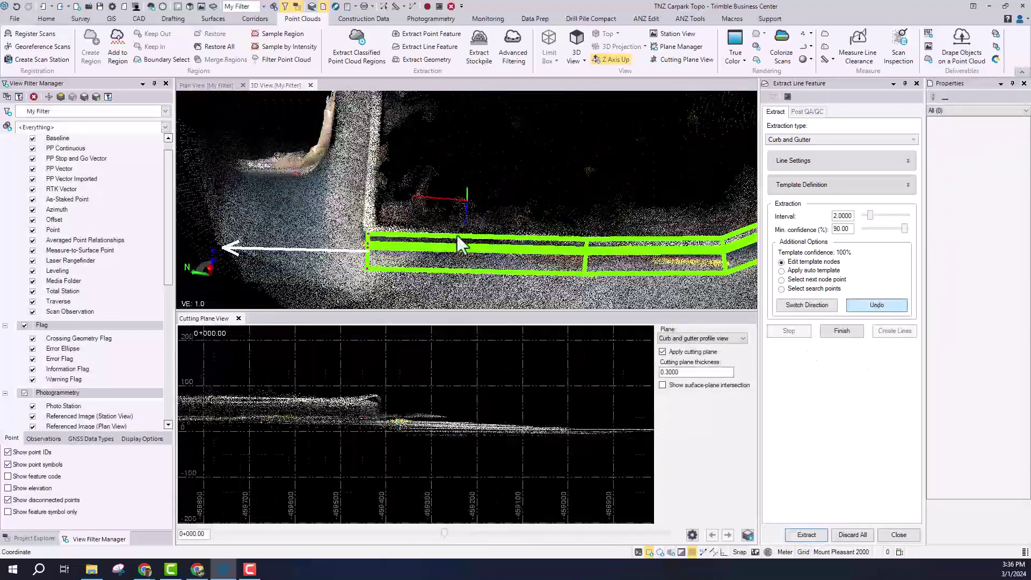
{"action": "key", "text": "ctrl+z"}
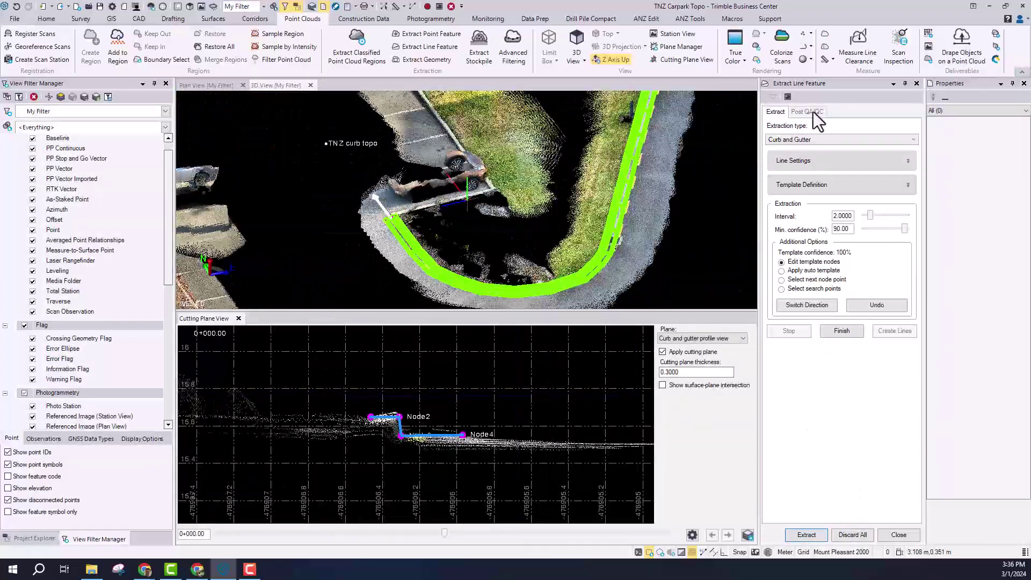
{"action": "left_click", "coordinate": [841, 331]}
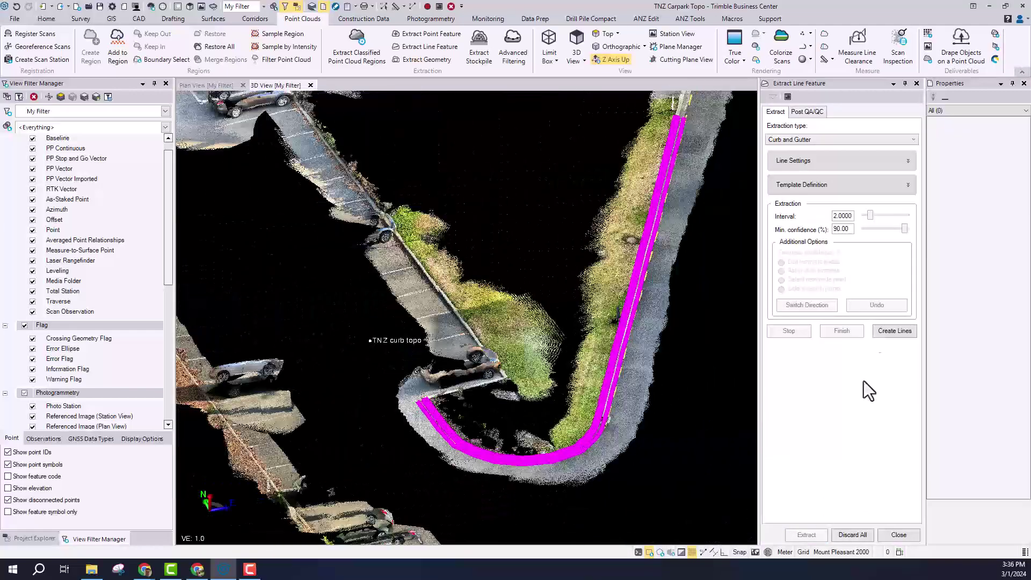
- Assign the name Curb and the Curb layer to the extracted lines, and add them all to the project as linestrings
{"action": "left_click", "coordinate": [810, 113]}
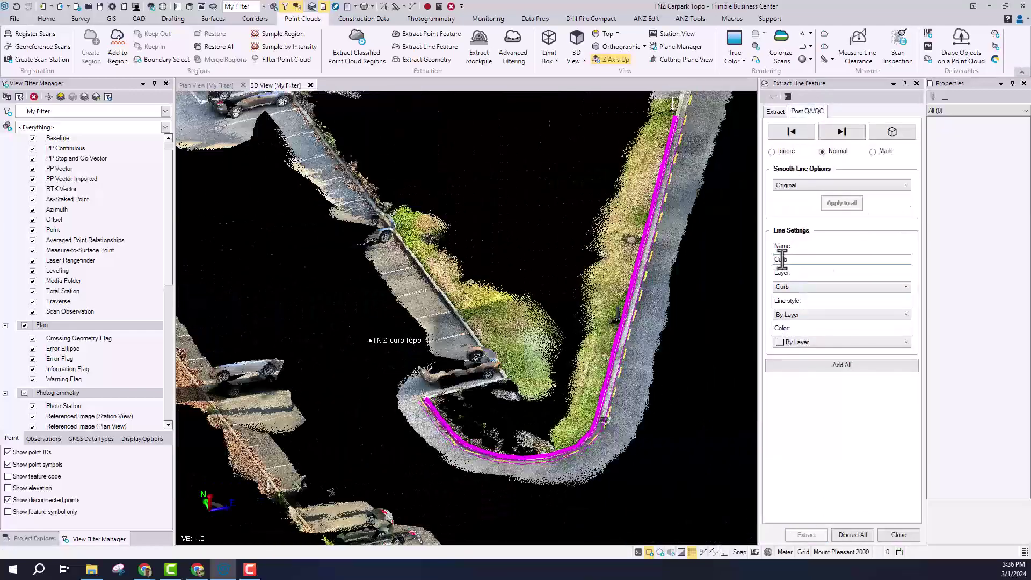
{"action": "left_click", "coordinate": [778, 113]}
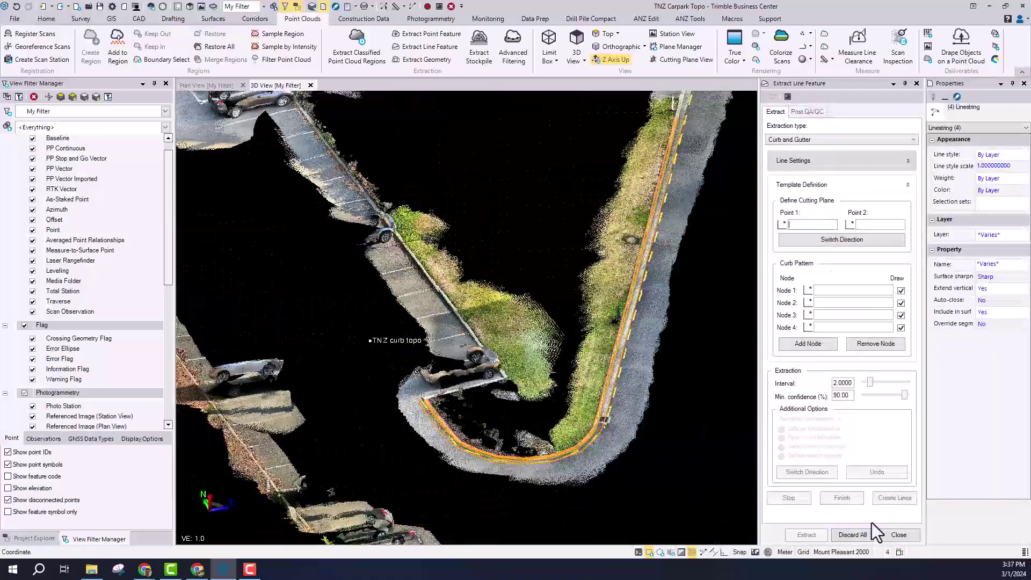
{"action": "left_click", "coordinate": [894, 535]}
- Hide the TNZ curb topo scan so only the extracted curb lines show over the satellite imagery in plan view
{"action": "scroll", "coordinate": [639, 403], "scroll_direction": "up", "scroll_amount": 5}
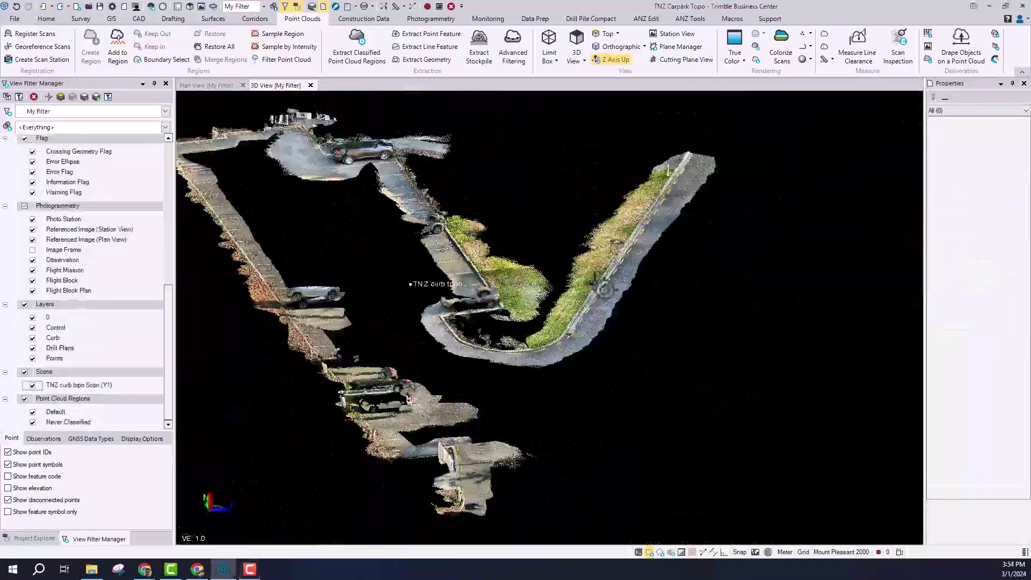
{"action": "scroll", "coordinate": [443, 253], "scroll_direction": "up", "scroll_amount": 2}
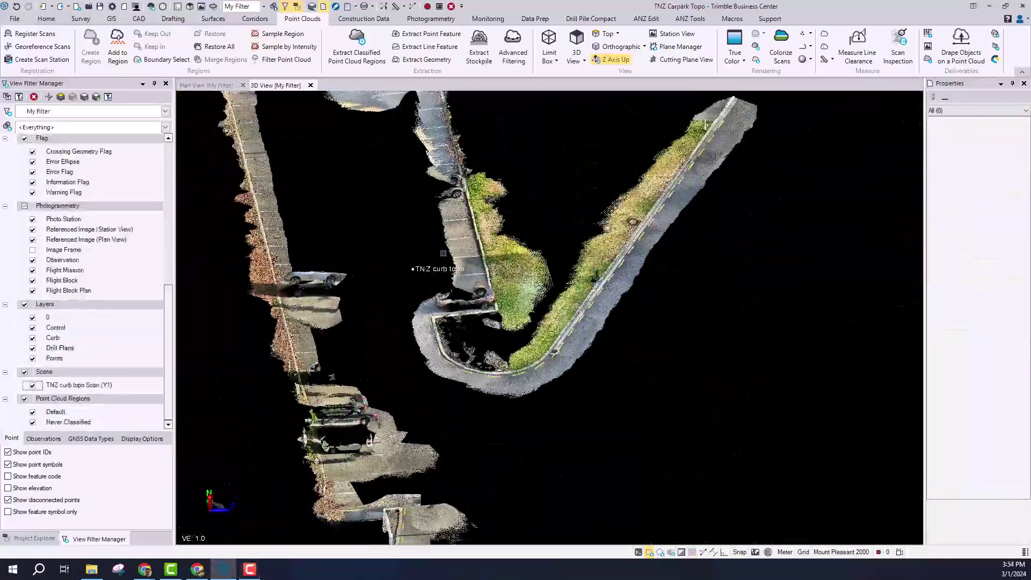
{"action": "left_click", "coordinate": [206, 86]}
{"action": "left_click", "coordinate": [33, 385]}
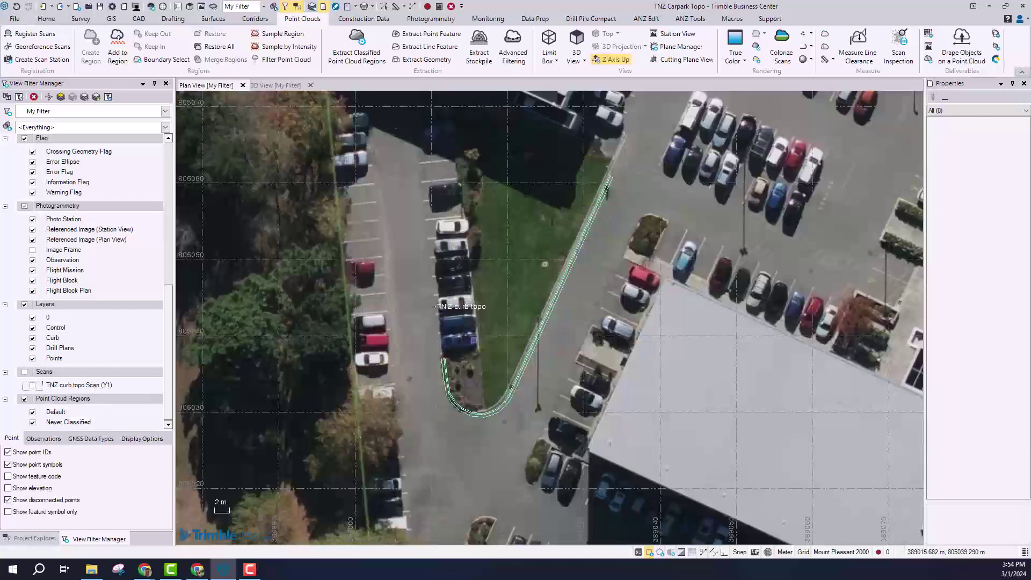
- Export the four curb linestrings with the SiteVision AR exporter as TNZ Carpark Topo lines into the remote Marylands Reserve Mapping/TNZ Topo folder
{"action": "left_click", "coordinate": [47, 18]}
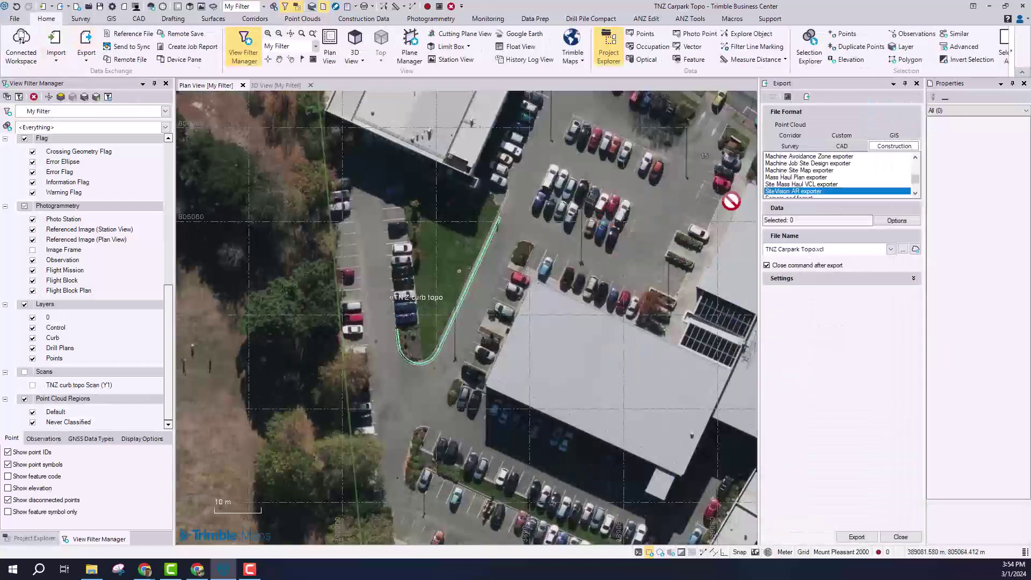
{"action": "left_click", "coordinate": [498, 225]}
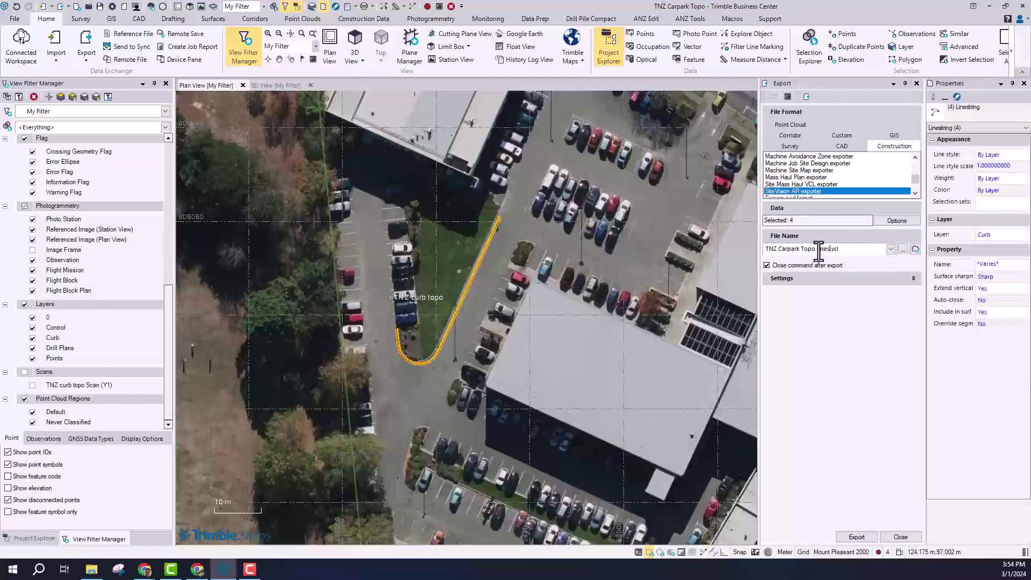
{"action": "left_click", "coordinate": [915, 249]}
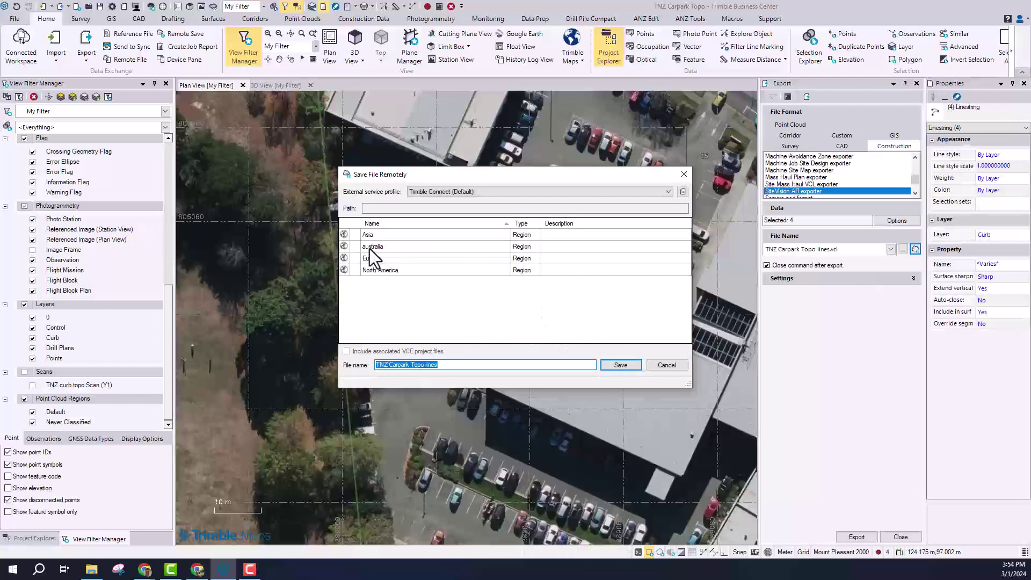
{"action": "double_click", "coordinate": [382, 246]}
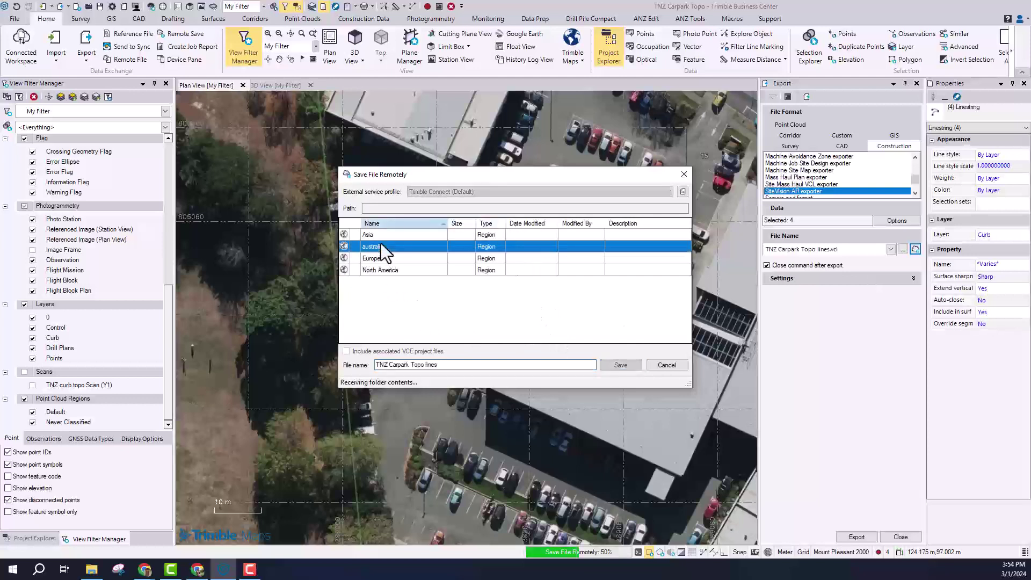
{"action": "double_click", "coordinate": [382, 269]}
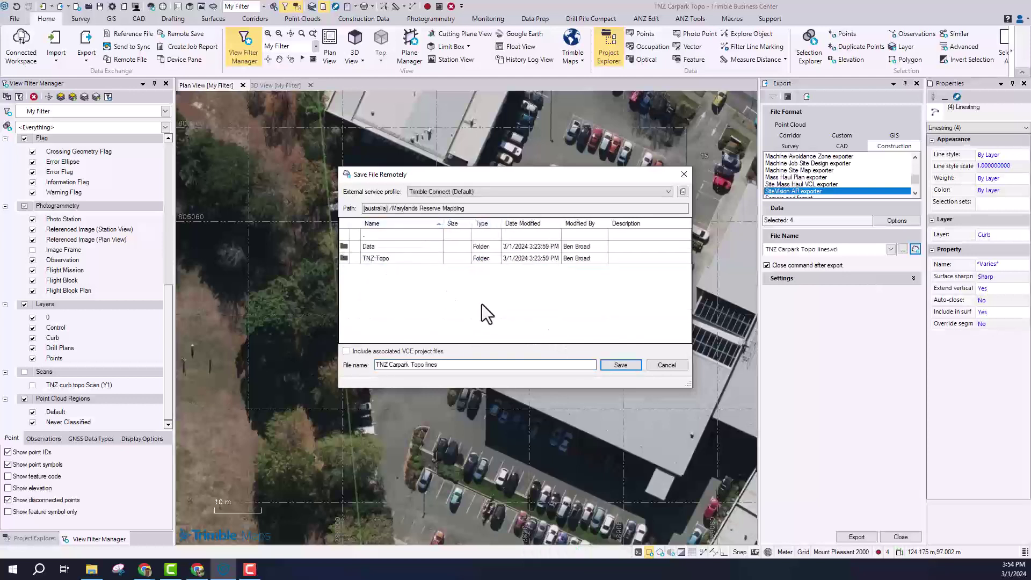
{"action": "double_click", "coordinate": [398, 259]}
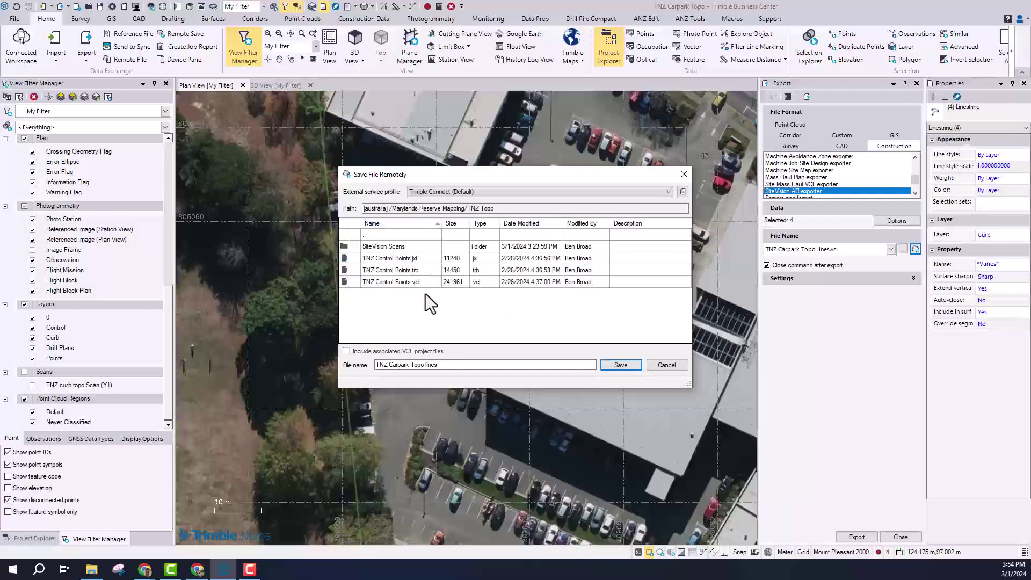
{"action": "left_click", "coordinate": [622, 366]}
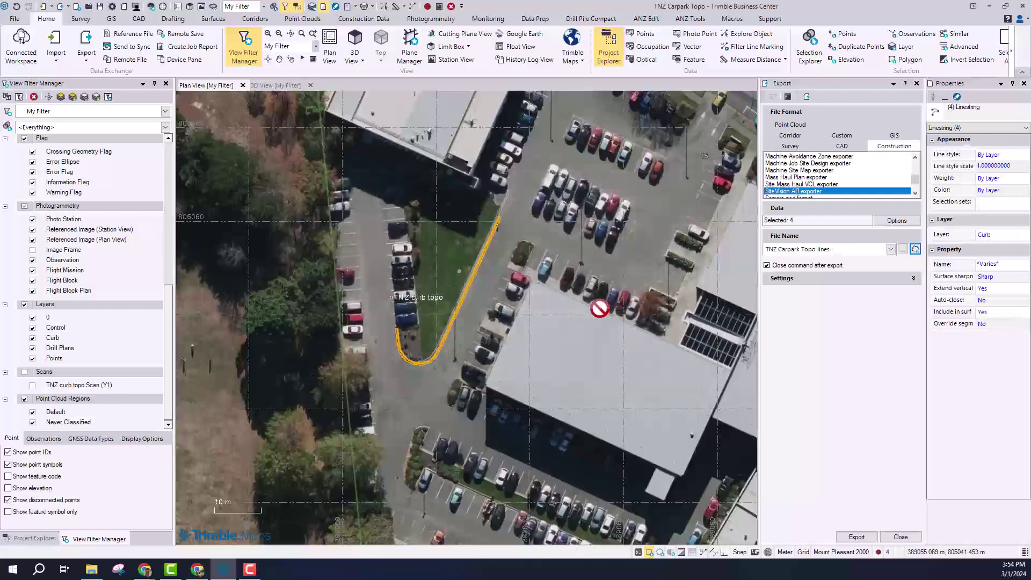
{"action": "left_click", "coordinate": [848, 537]}
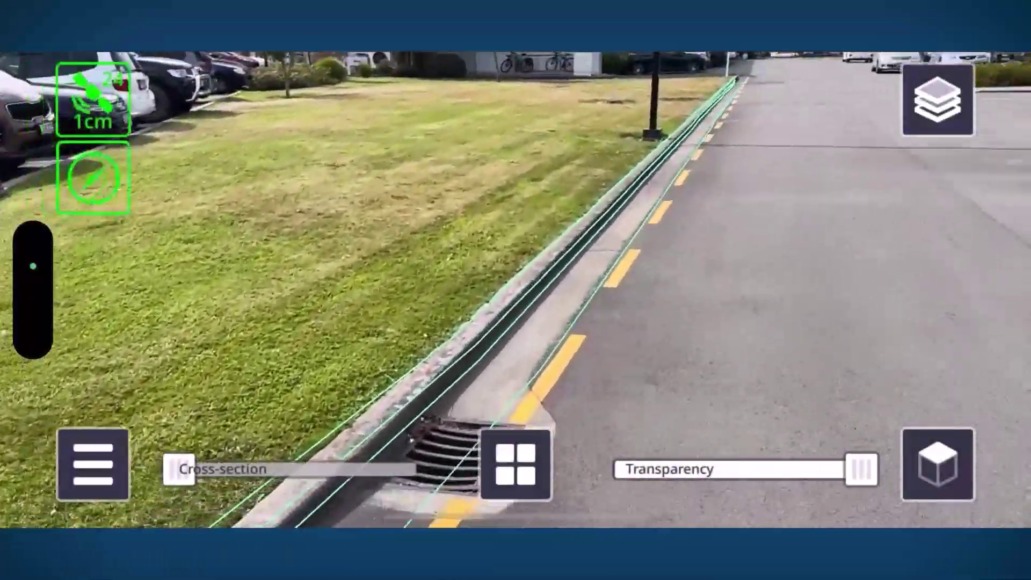
- Switch to SiteVision and inspect the attributes of a curb line overlaid on the real curb in the augmented reality view
{"action": "mouse_move", "coordinate": [861, 469]}
{"action": "left_mouse_down"}
{"action": "mouse_move", "coordinate": [633, 469]}
{"action": "mouse_move", "coordinate": [861, 469]}
{"action": "left_mouse_up"}
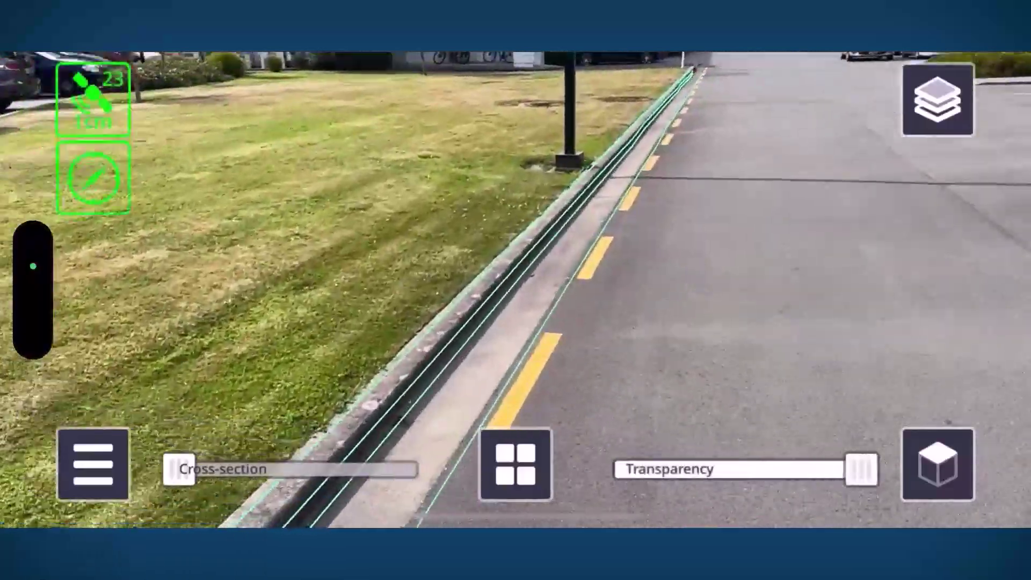
{"action": "left_click", "coordinate": [572, 217]}
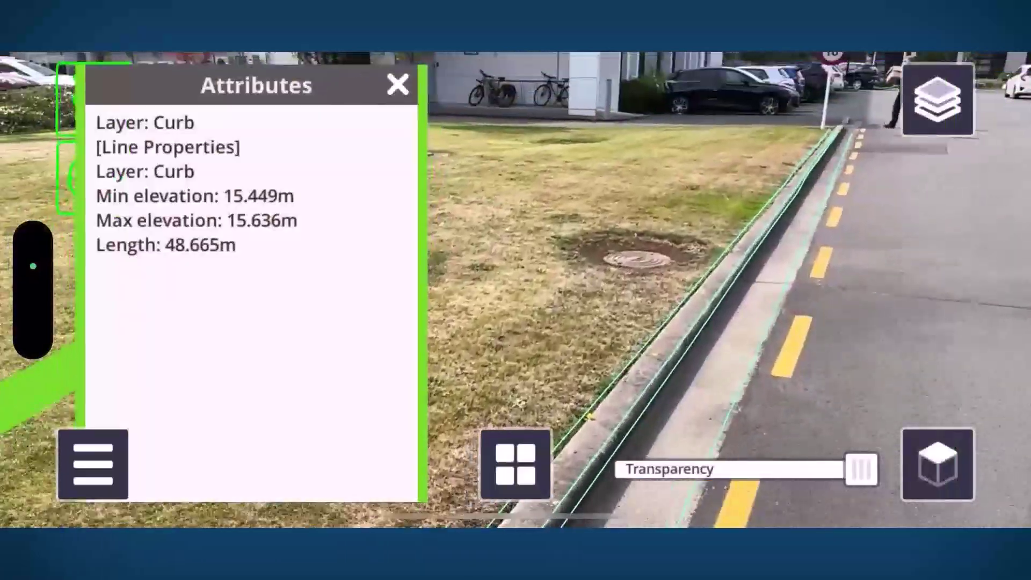
{"action": "left_click", "coordinate": [398, 85]}
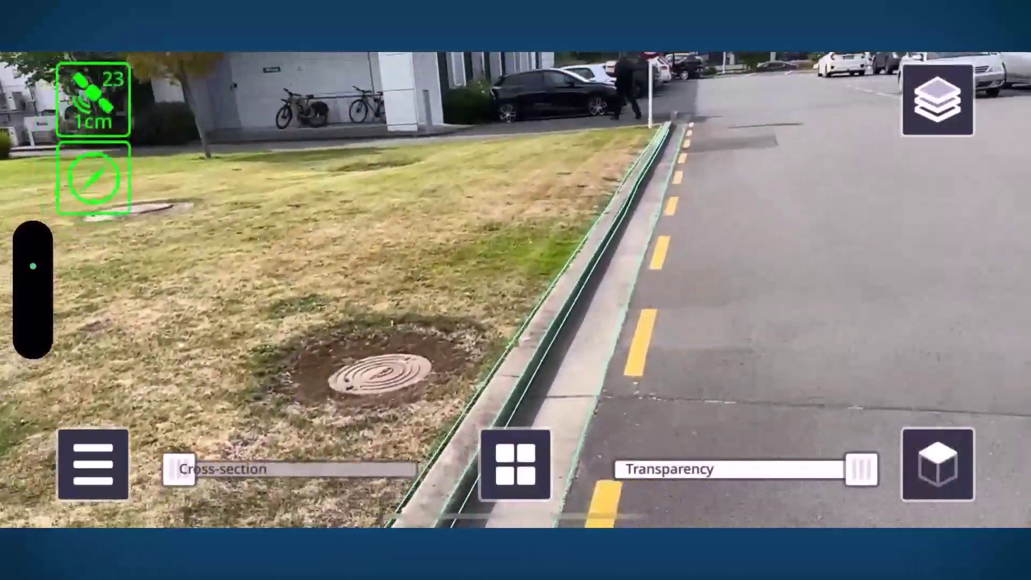